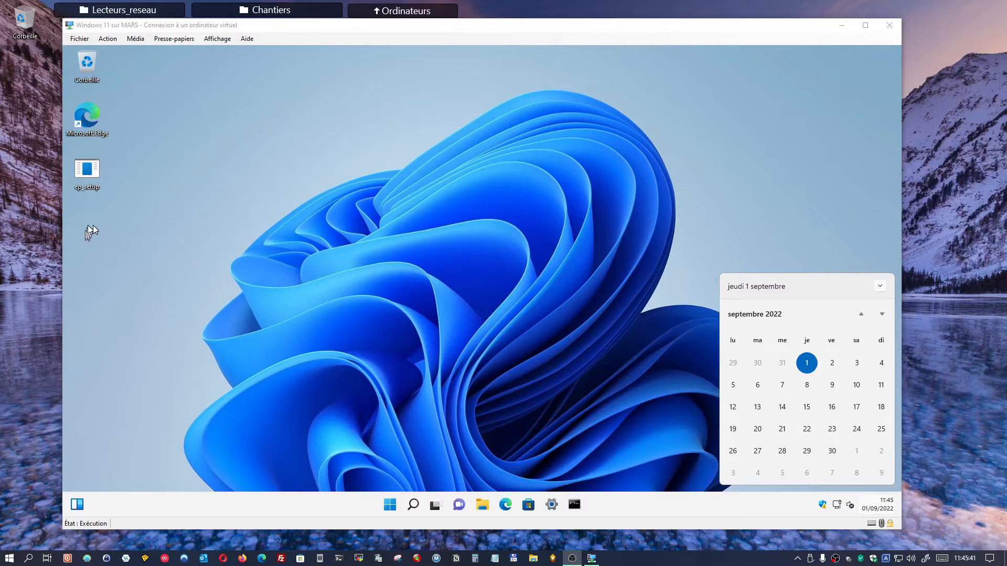
# Allow ep_setup.exe to make changes to the computer so it installs, and check the Start menu.
pyautogui.click(128, 216)
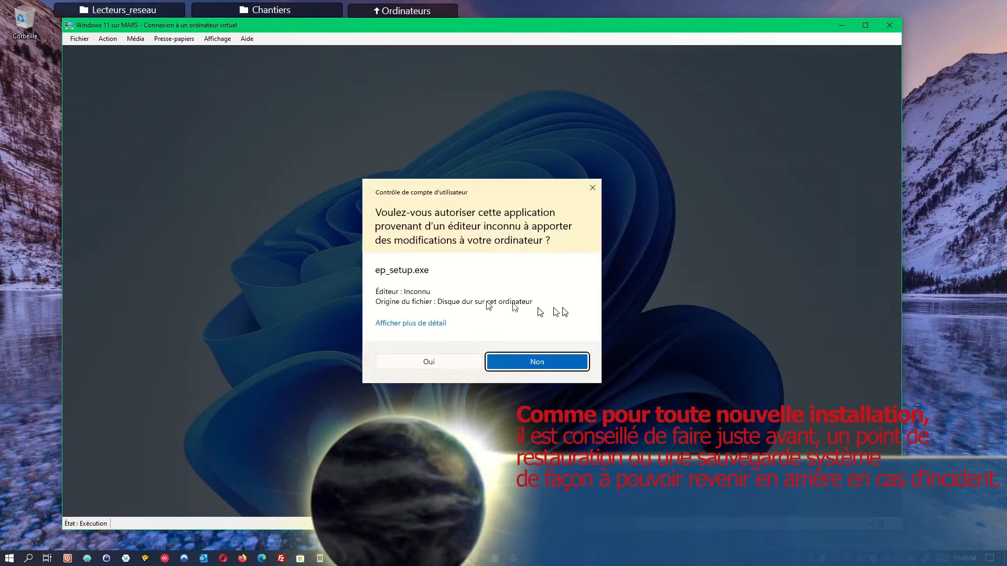
pyautogui.click(427, 362)
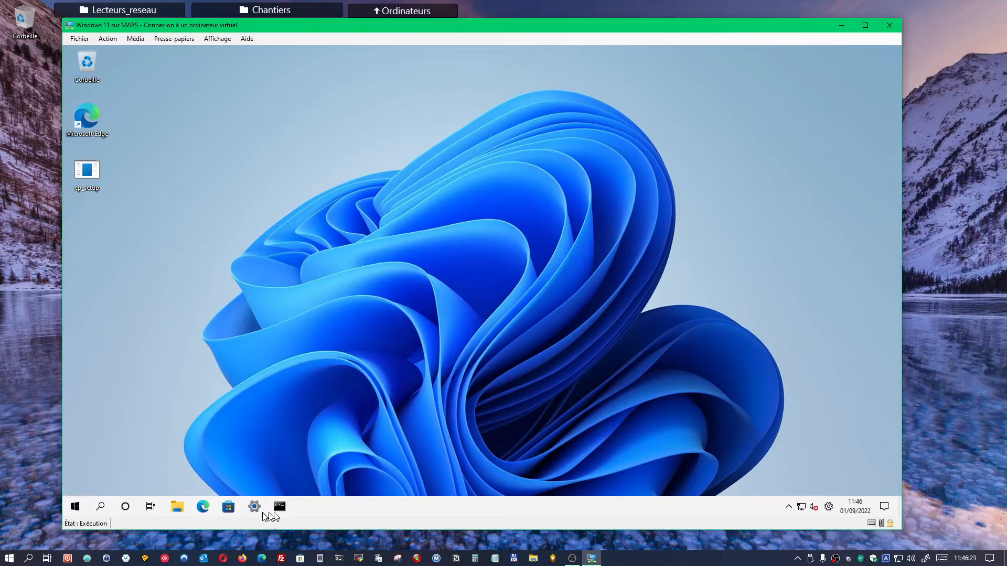
pyautogui.click(75, 507)
pyautogui.click(248, 355)
# Open the taskbar's Propriétés window and move it clear of the middle of the desktop.
pyautogui.rightClick(397, 512)
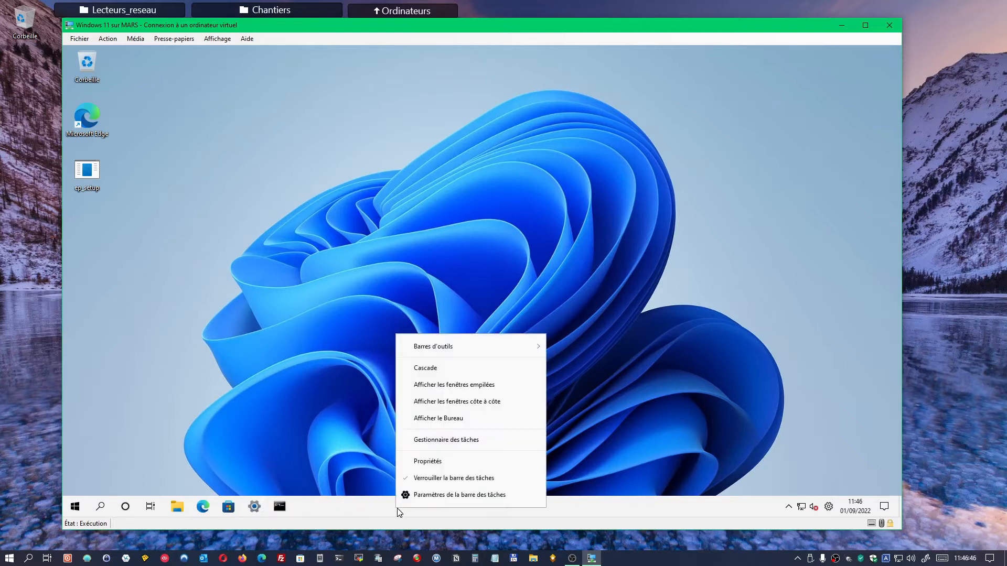
pyautogui.click(423, 462)
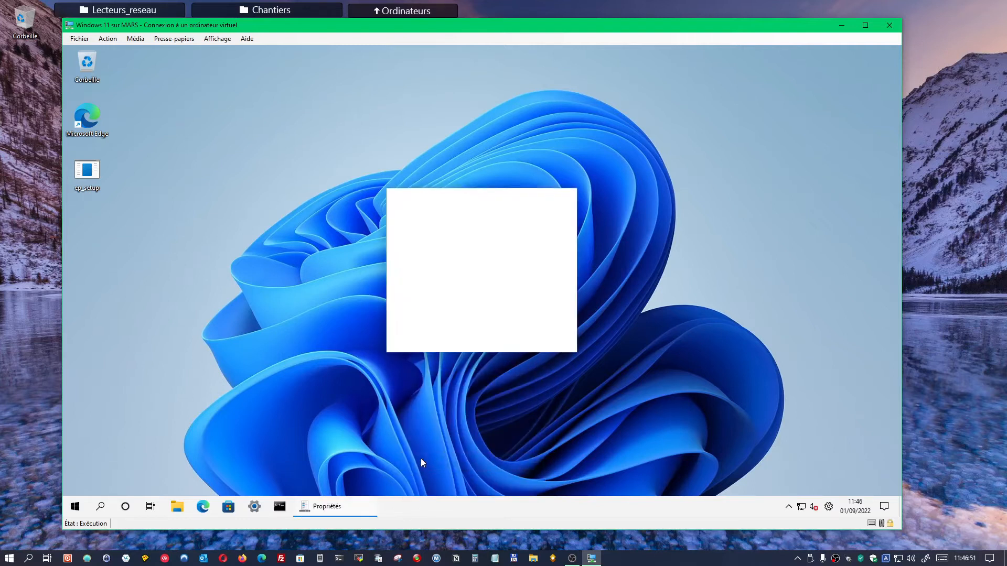
pyautogui.moveTo(383, 143); pyautogui.dragTo(610, 166)
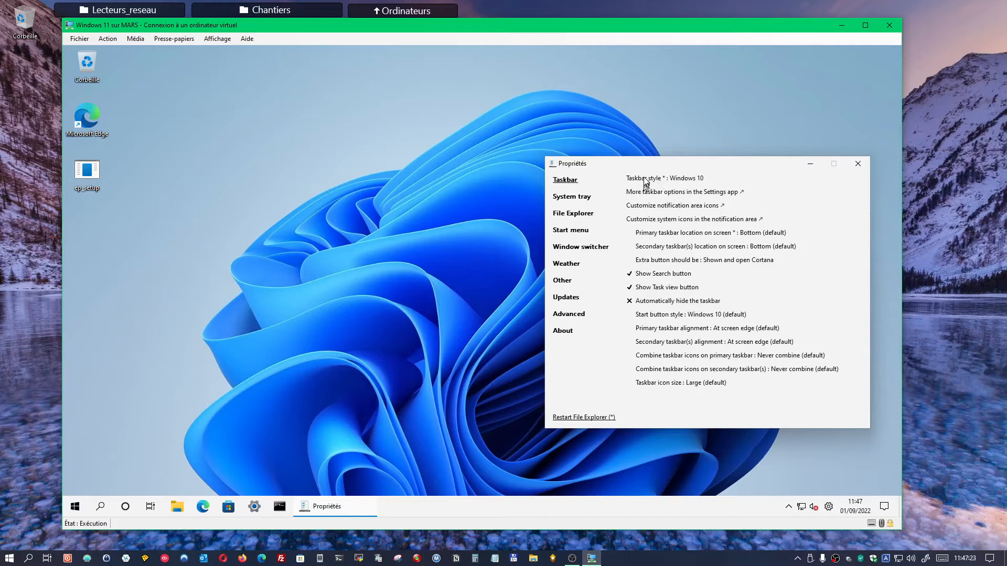
# Set the taskbar style to Windows 11 (default) and restart File Explorer to apply it.
pyautogui.click(671, 183)
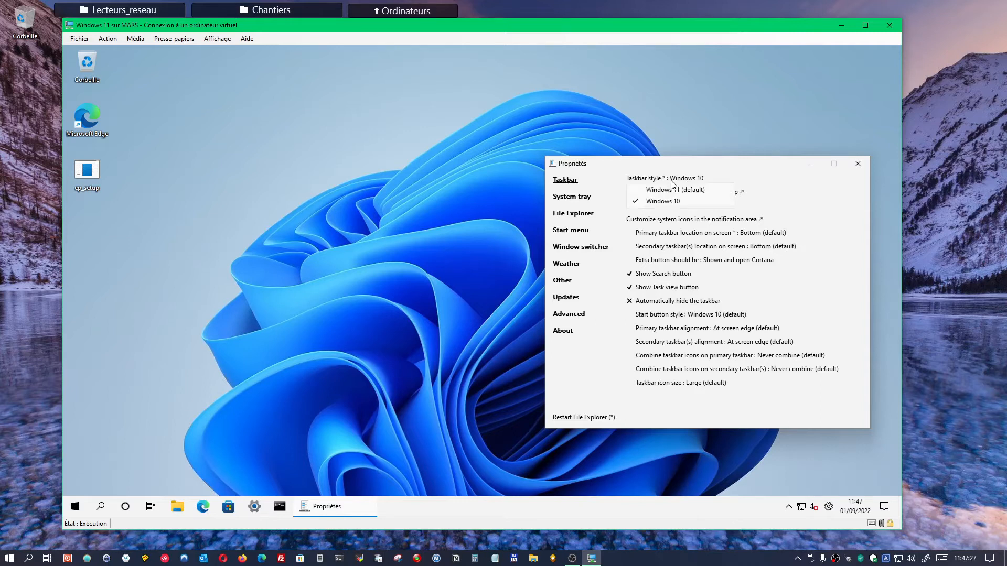
pyautogui.click(662, 190)
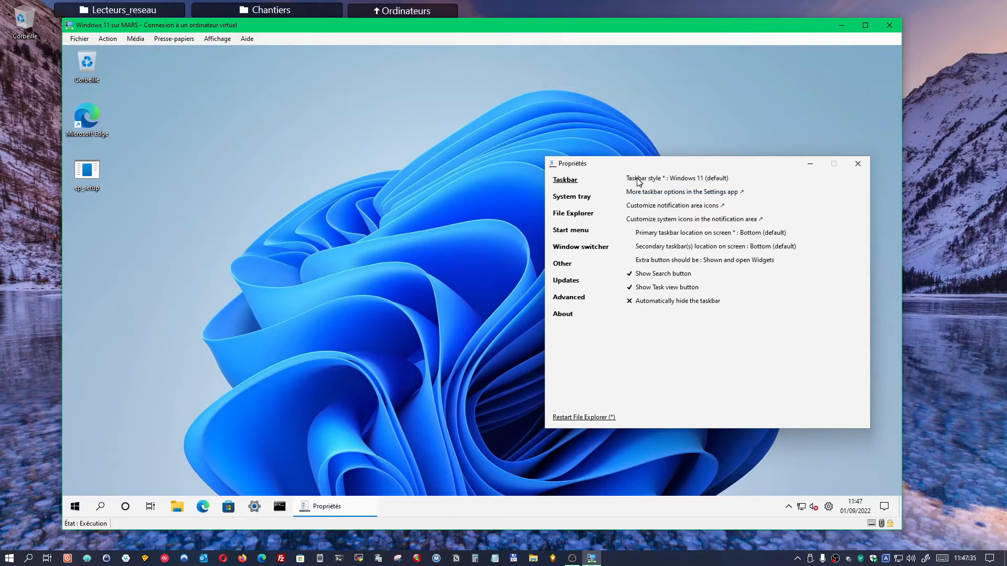
pyautogui.click(584, 418)
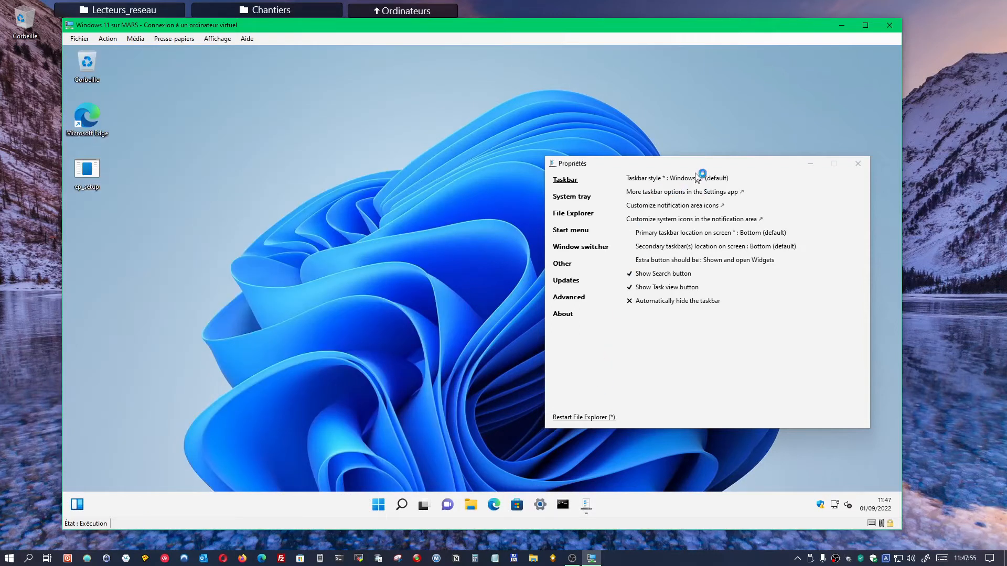
# Set the taskbar style to Windows 10 and the primary taskbar alignment to Centered with Start button.
pyautogui.click(697, 181)
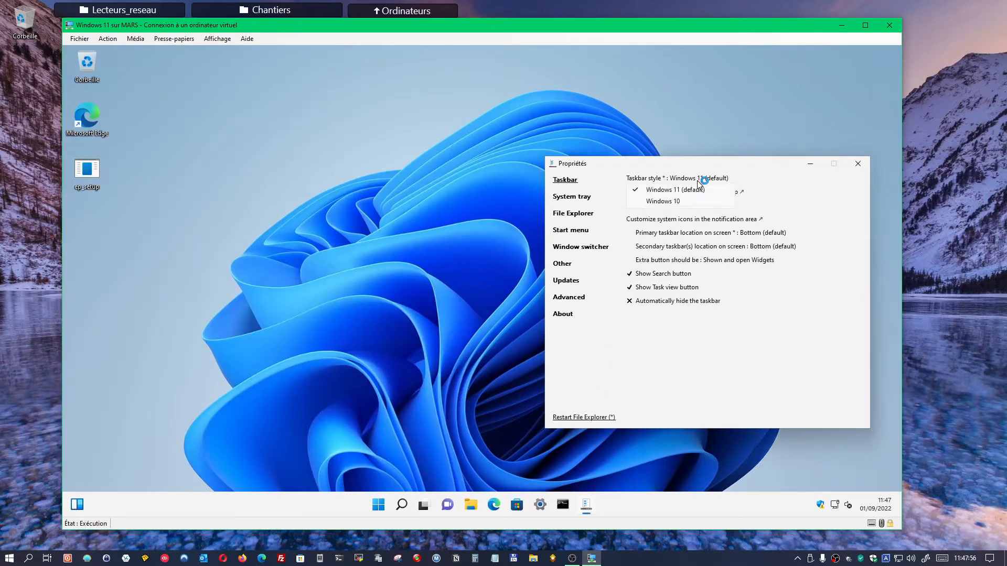
pyautogui.click(675, 201)
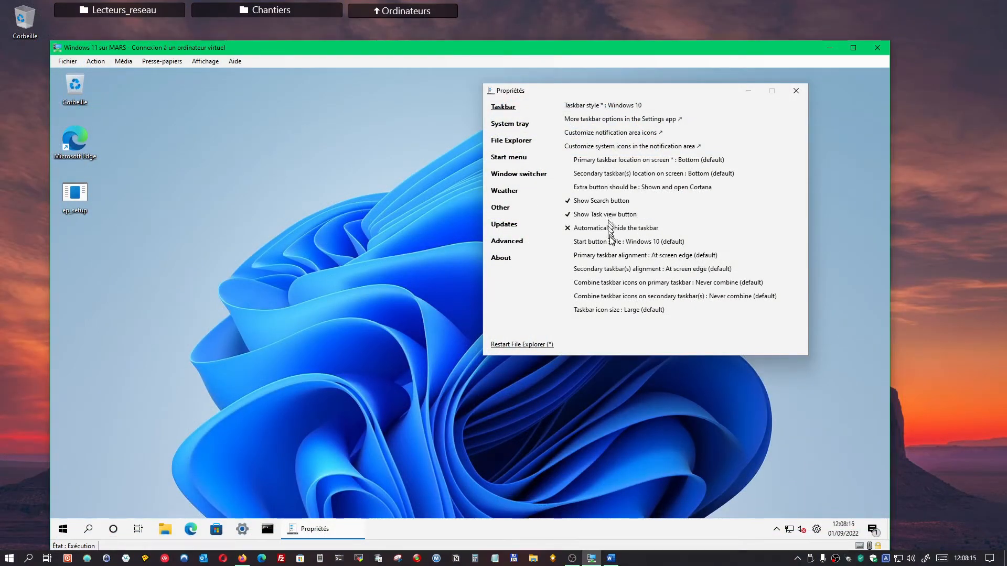
pyautogui.click(620, 259)
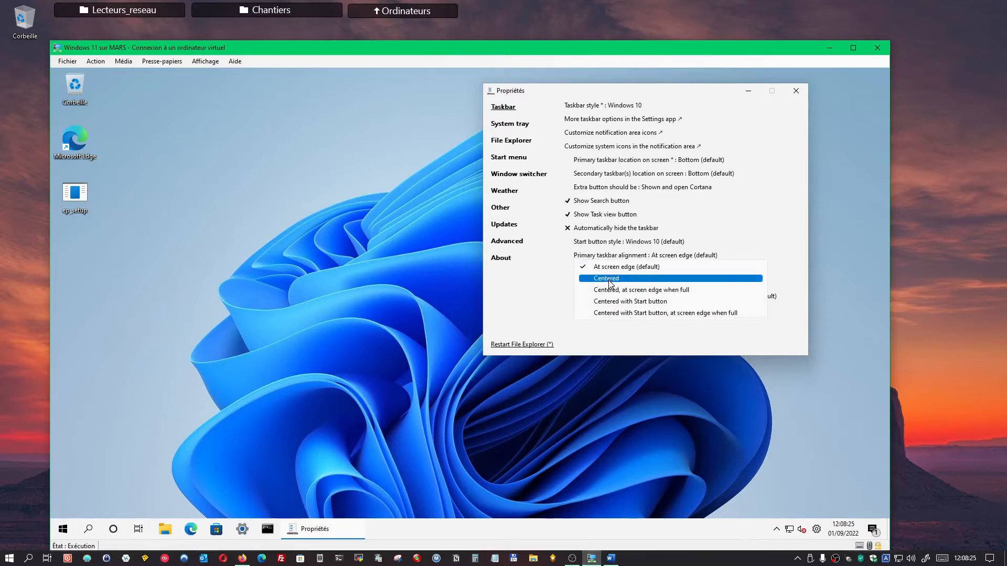
pyautogui.click(645, 303)
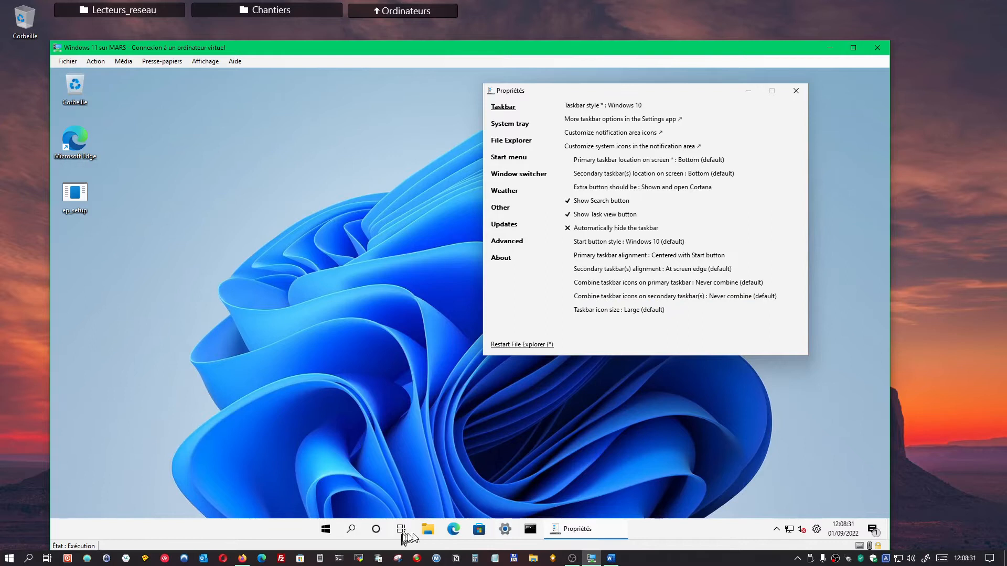
# Choose a taskbar icon size option and display the System tray settings.
pyautogui.moveTo(580, 540)
pyautogui.click(624, 312)
pyautogui.click(601, 322)
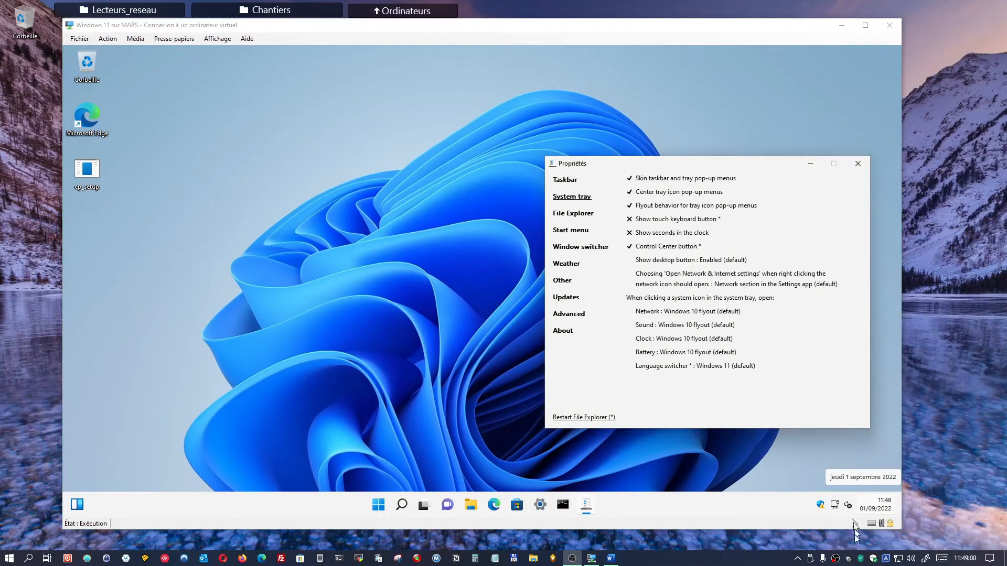
pyautogui.click(560, 199)
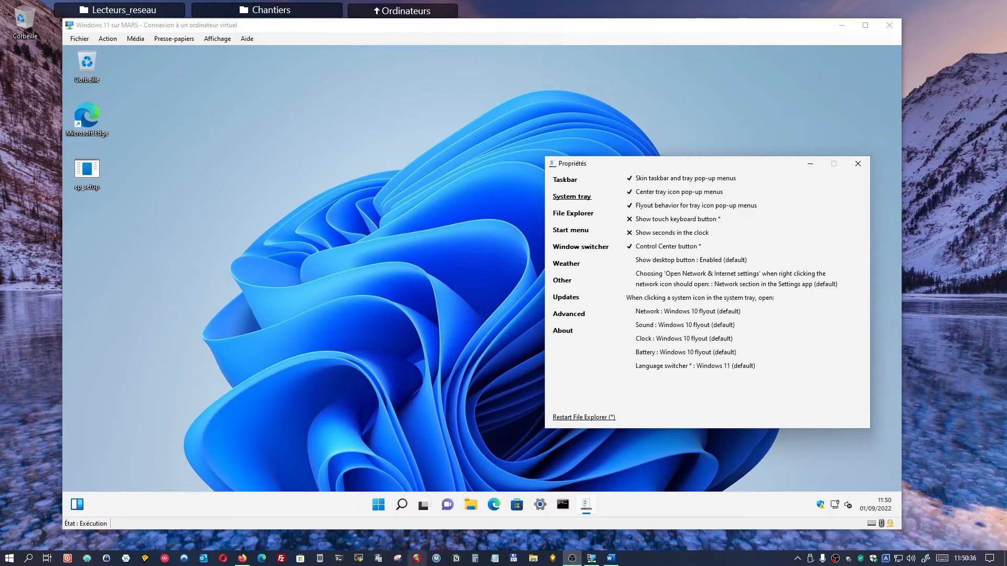
# In Firefox, use Google Traduction to translate "flyout behavior for tray icon pop-up menus" from English to French, and return to the virtual machine.
pyautogui.click(241, 559)
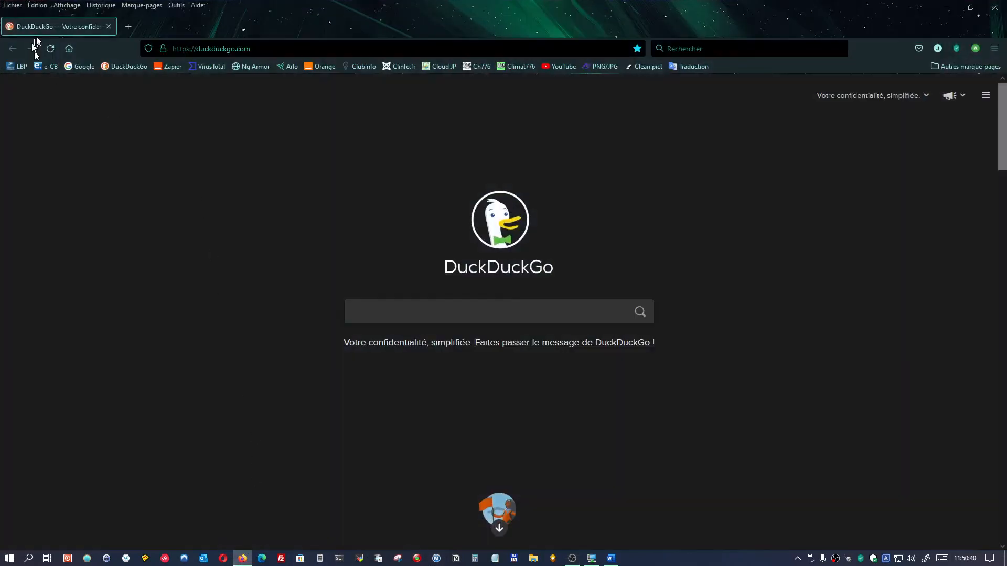
pyautogui.click(681, 67)
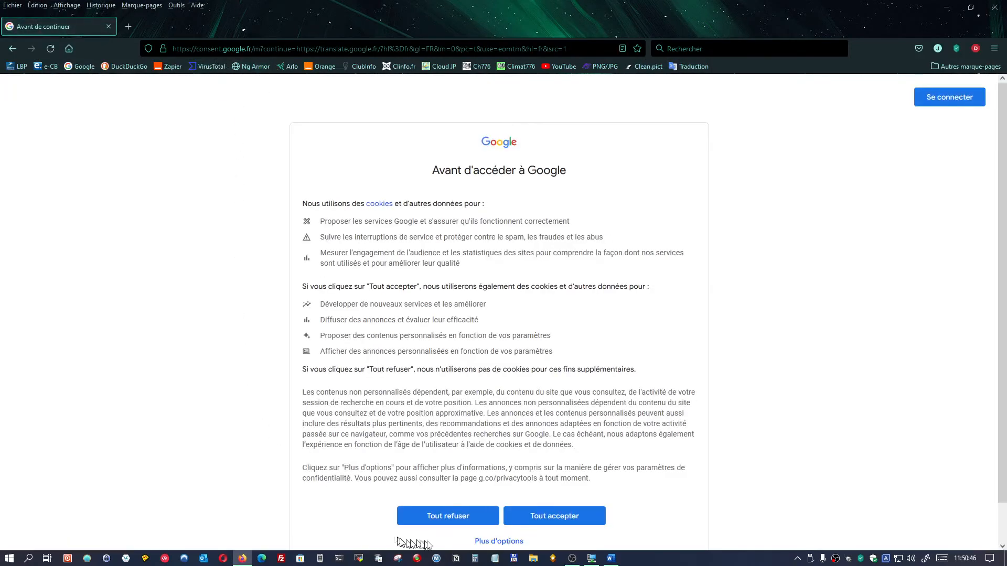
pyautogui.click(556, 510)
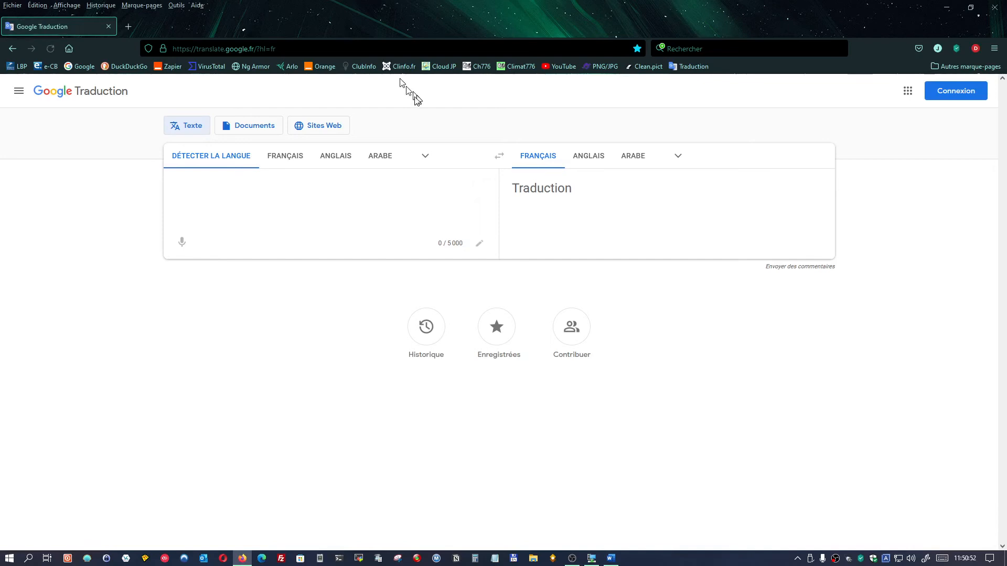
pyautogui.moveTo(400, 24); pyautogui.dragTo(514, 258)
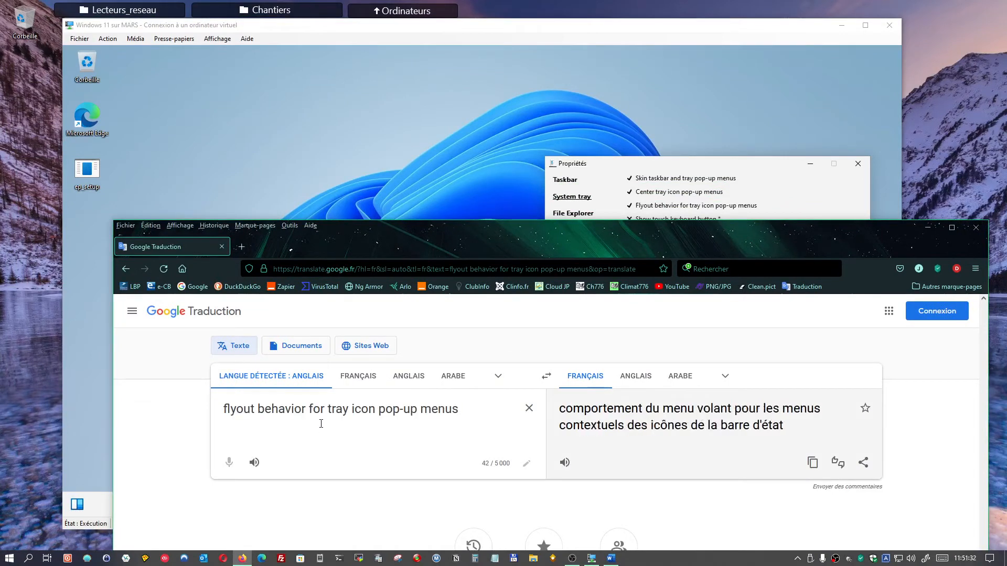
pyautogui.click(410, 377)
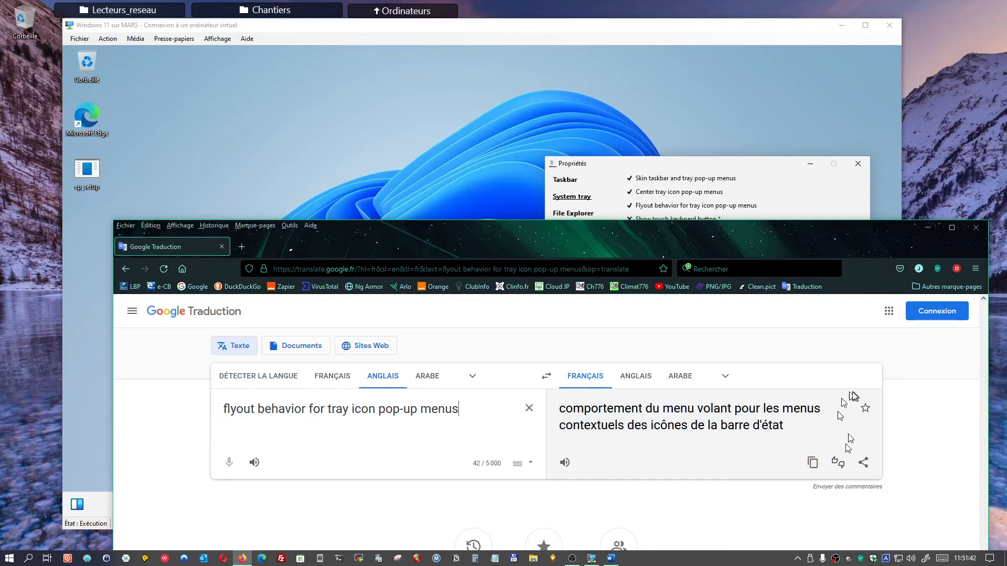
pyautogui.click(928, 228)
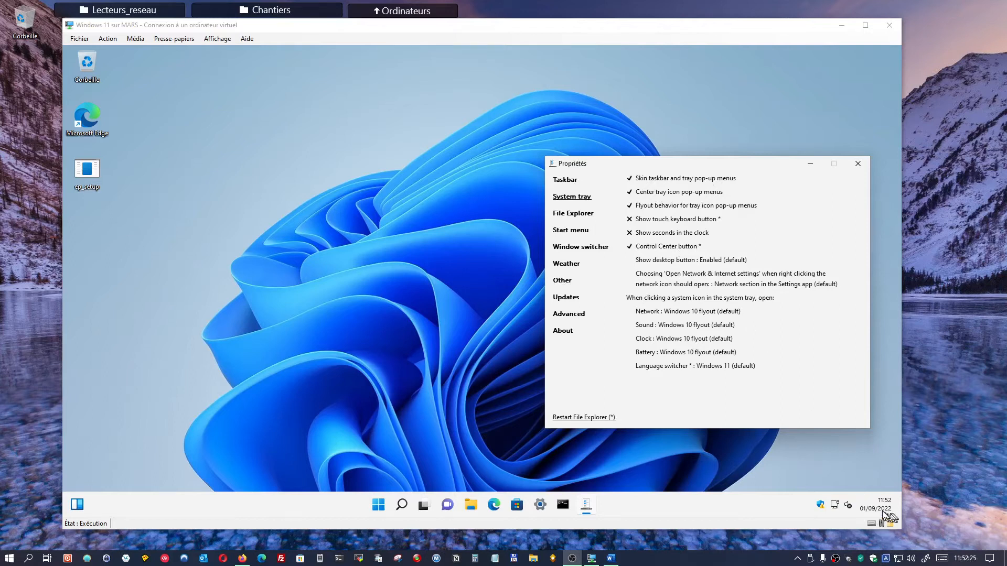
# Enable seconds in the clock and select the Windows 10 flyout (default) for the Network, Clock and Battery icons.
pyautogui.click(655, 236)
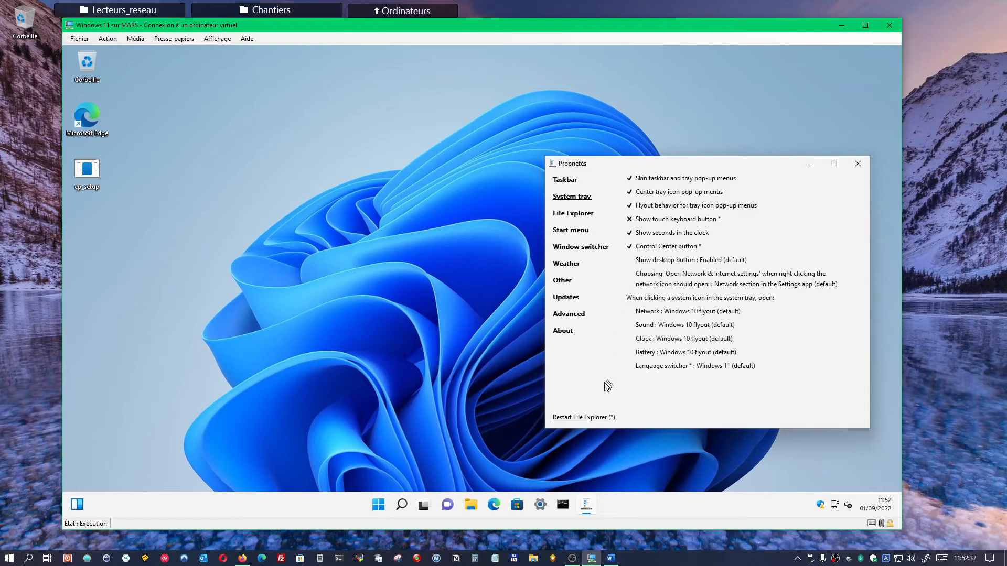
pyautogui.click(653, 312)
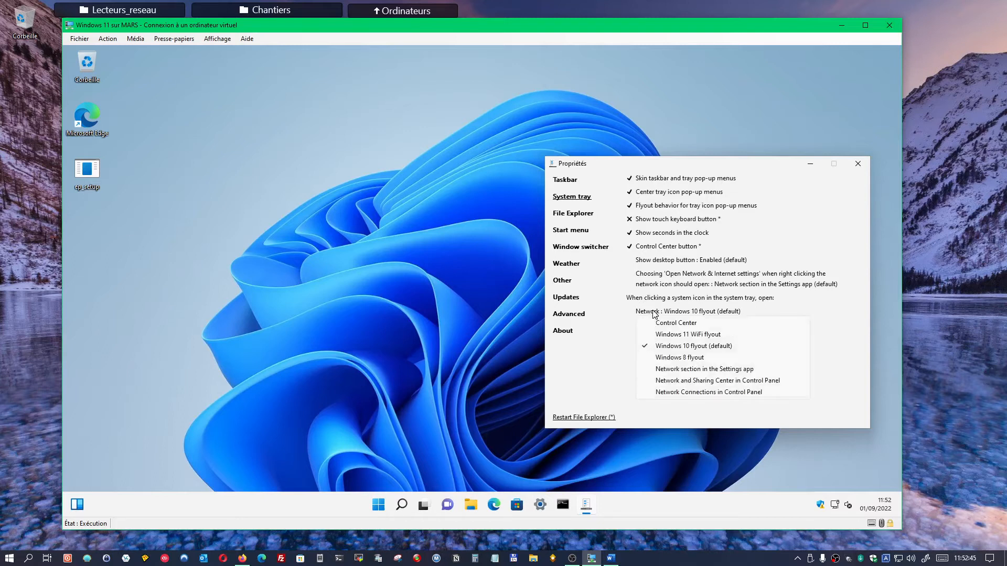
pyautogui.click(663, 349)
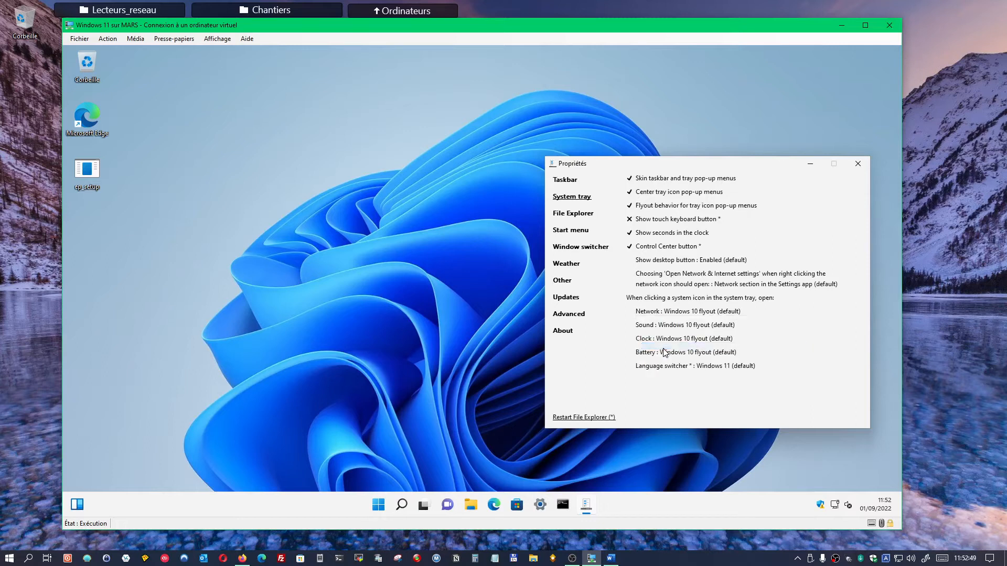
pyautogui.click(656, 340)
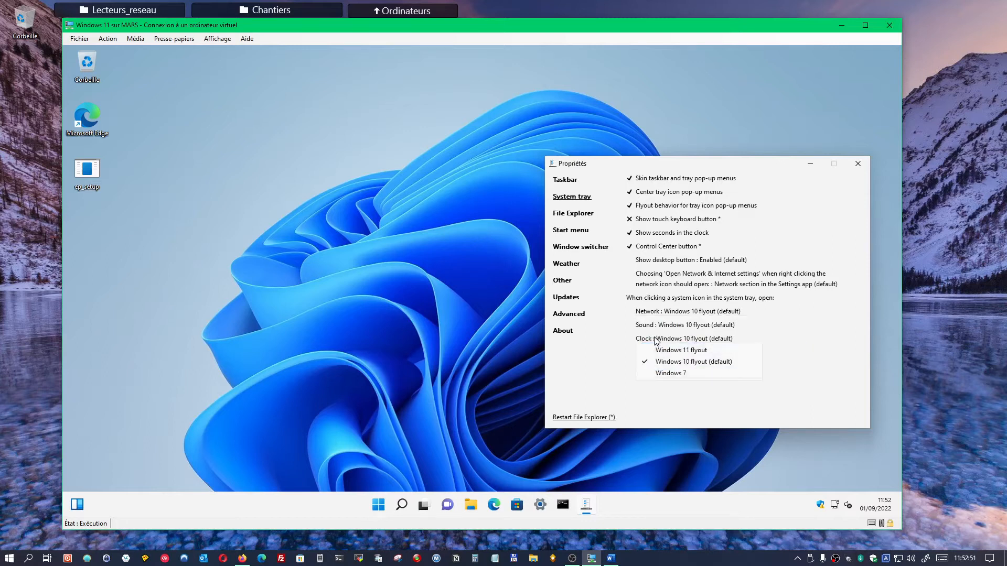
pyautogui.click(660, 361)
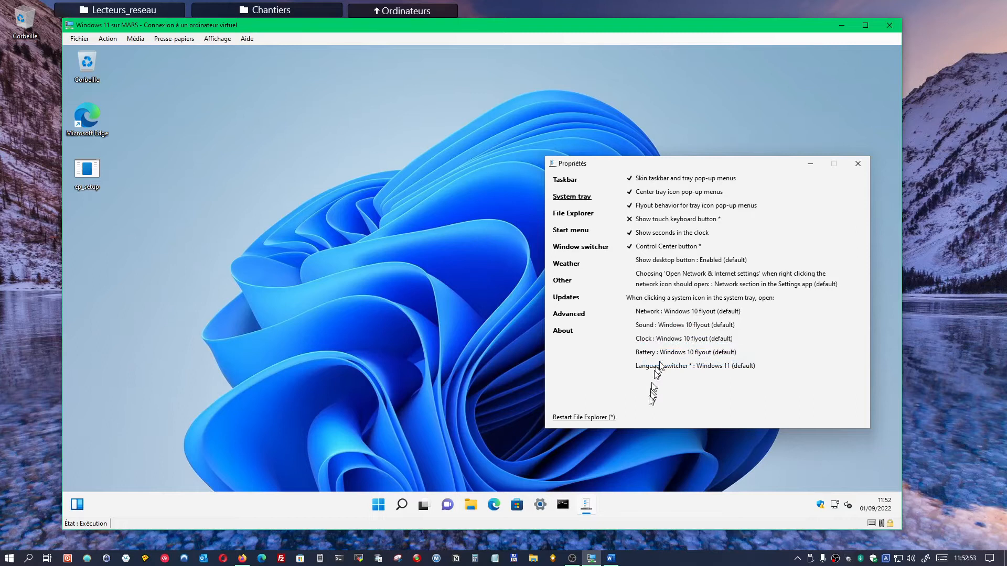
pyautogui.click(672, 353)
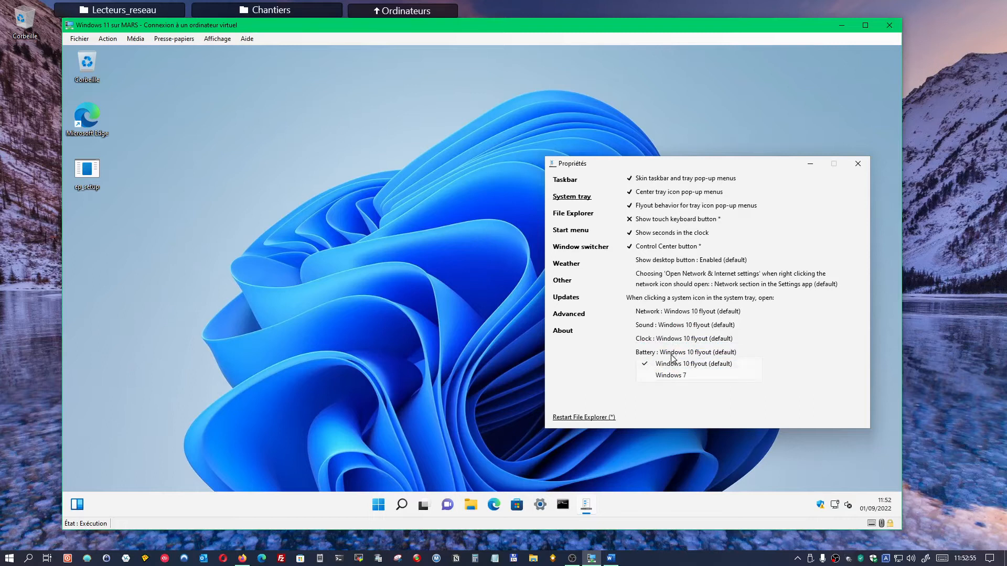
pyautogui.click(670, 366)
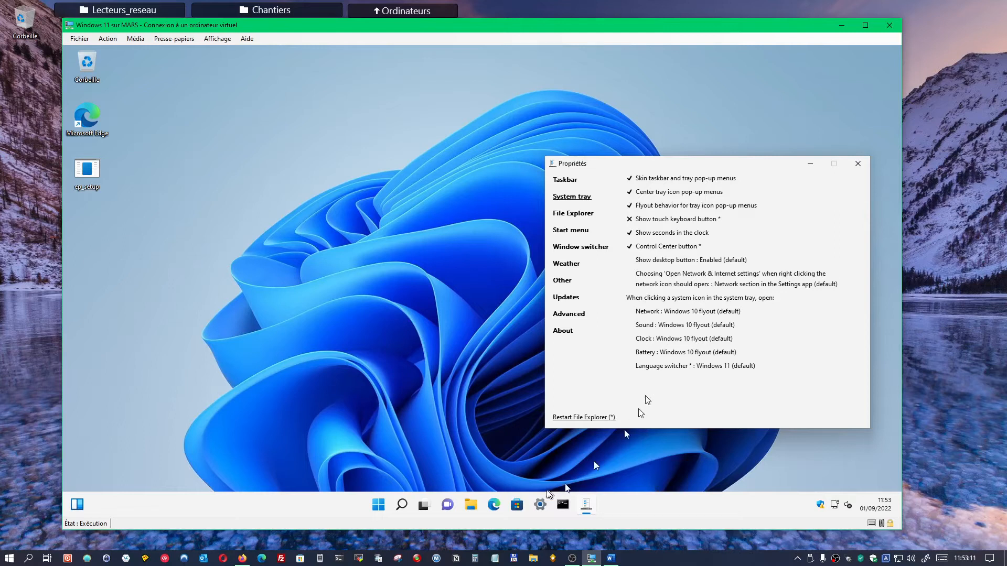
# Display the File Explorer settings and open a File Explorer window to compare with them.
pyautogui.click(558, 213)
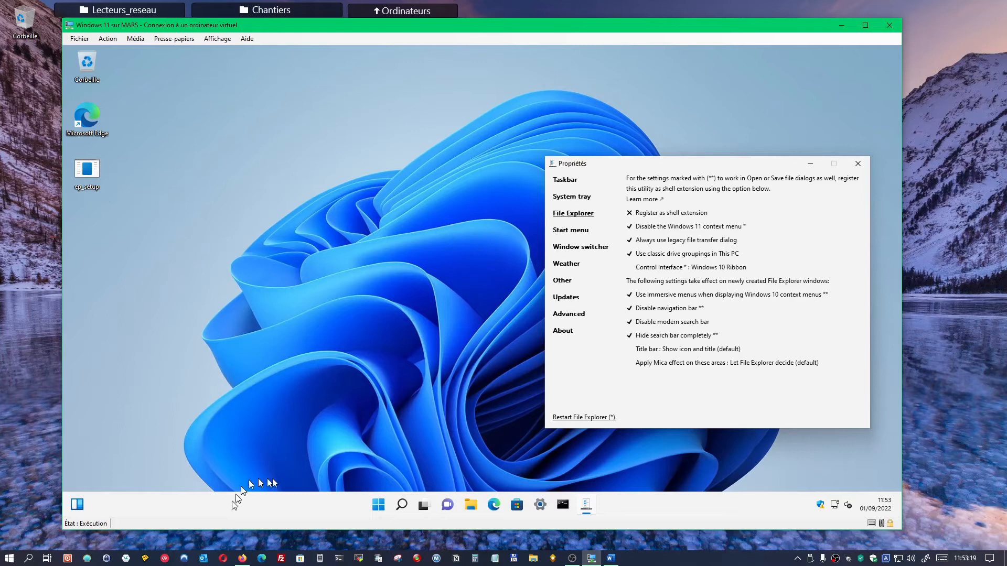
pyautogui.click(470, 507)
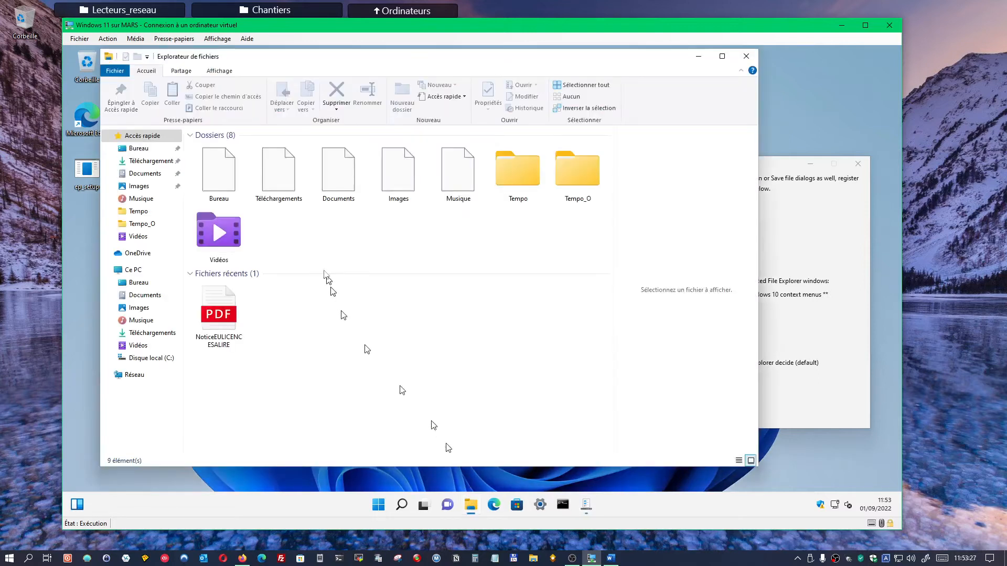
pyautogui.moveTo(351, 22); pyautogui.dragTo(340, 48)
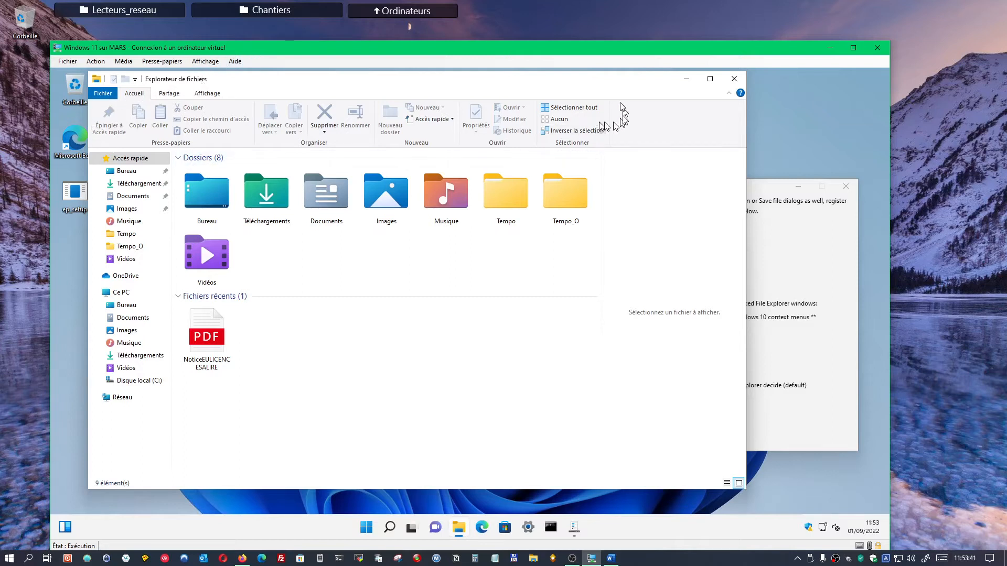
# Move the File Explorer window off the settings and set Control Interface to Windows 11 Command Bar (default).
pyautogui.moveTo(589, 82); pyautogui.dragTo(354, 114)
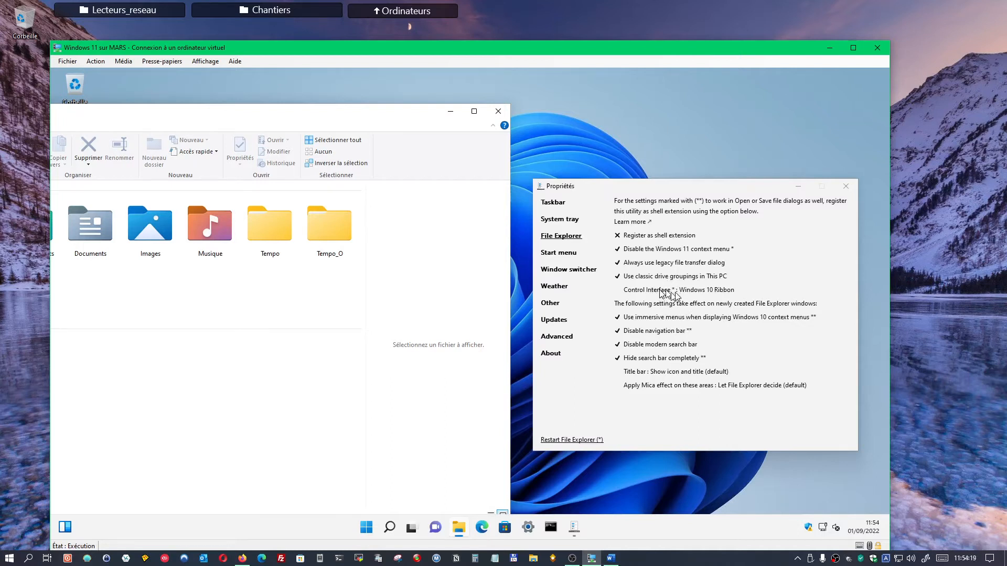
pyautogui.click(727, 293)
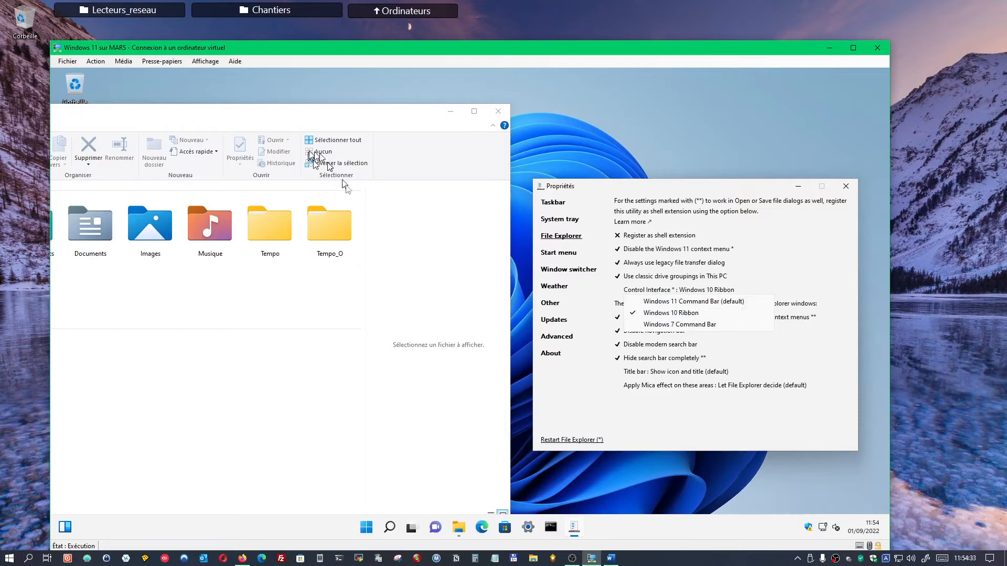
pyautogui.click(654, 306)
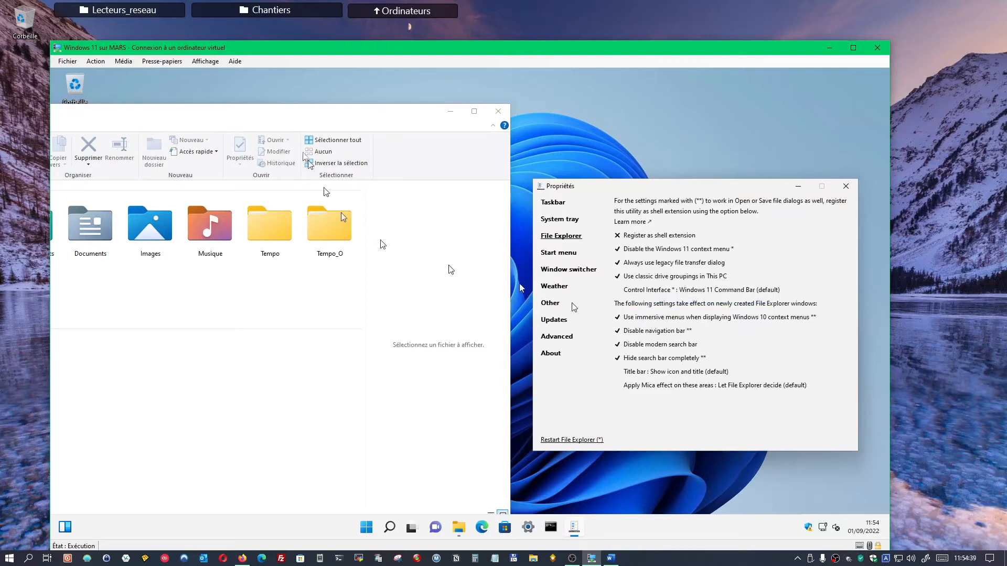
# Reposition the File Explorer and Propriétés windows side by side without overlap.
pyautogui.moveTo(299, 120); pyautogui.dragTo(331, 99)
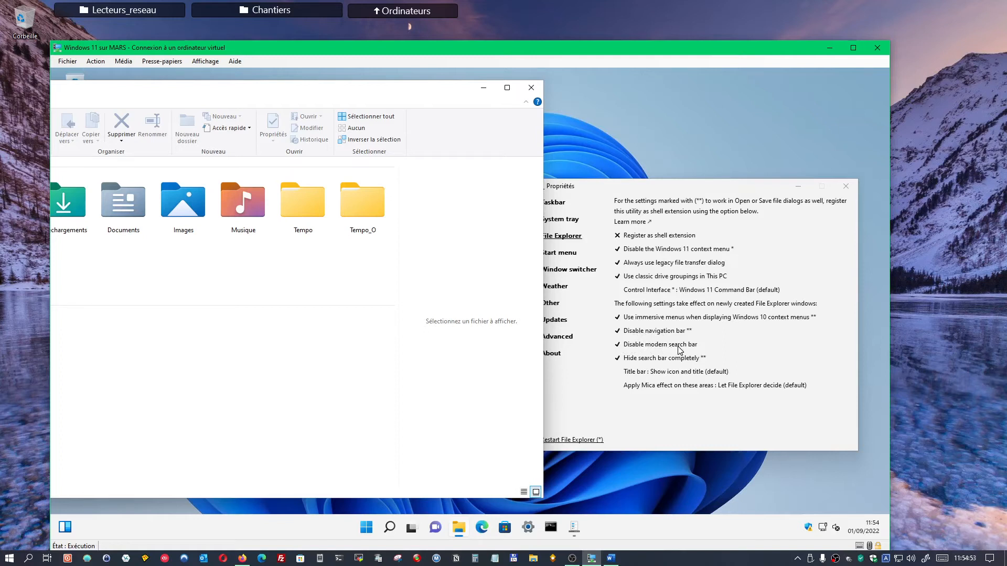
pyautogui.click(626, 185)
pyautogui.moveTo(625, 186); pyautogui.dragTo(663, 172)
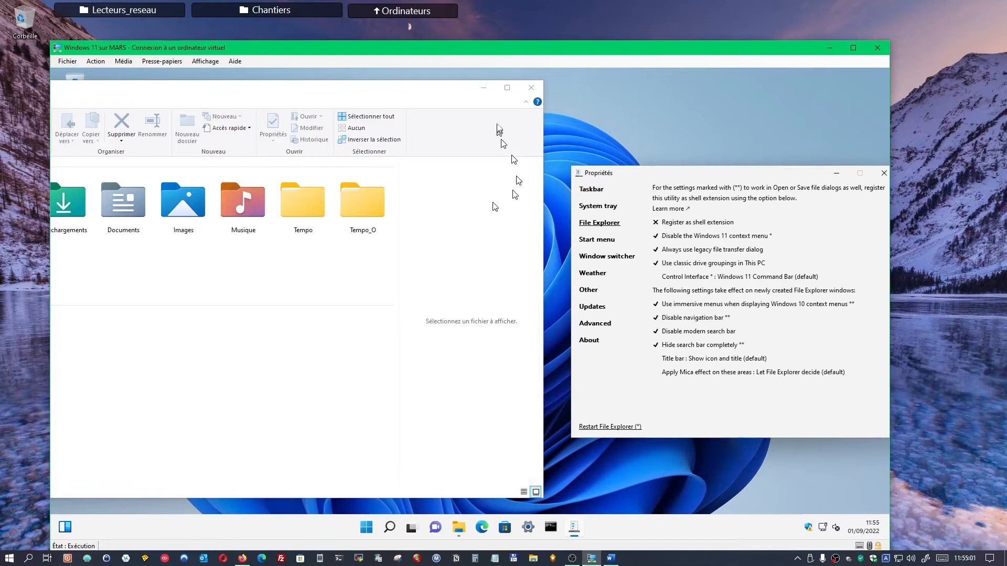
# Close the File Explorer window, restart File Explorer to apply the starred settings, and bring the Propriétés window to the front.
pyautogui.click(532, 88)
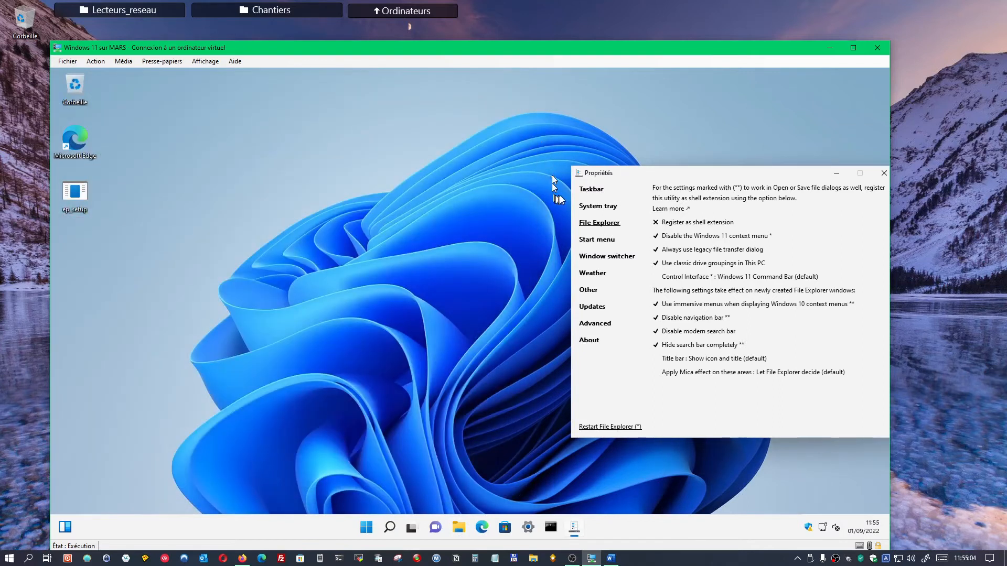
pyautogui.click(609, 428)
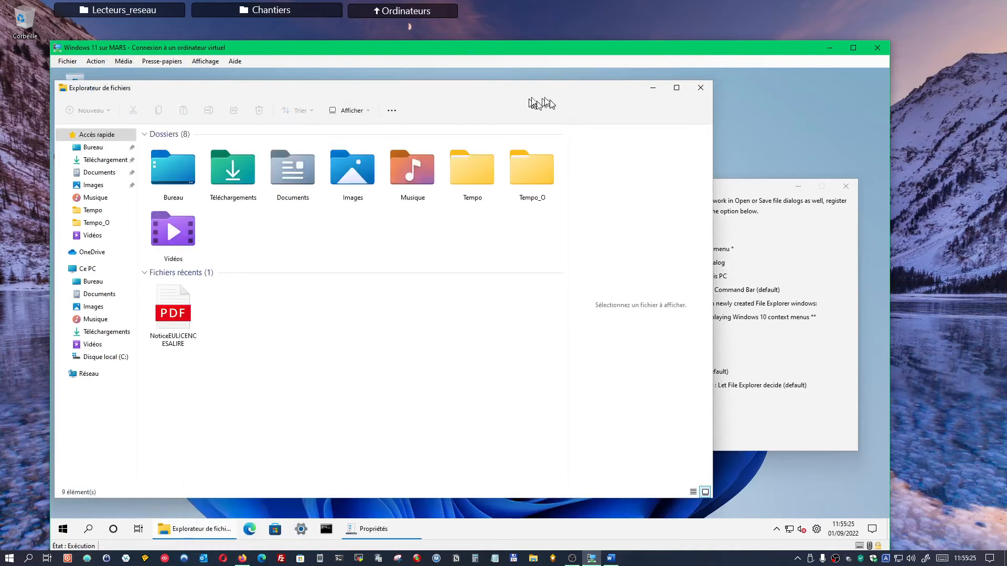
pyautogui.click(743, 188)
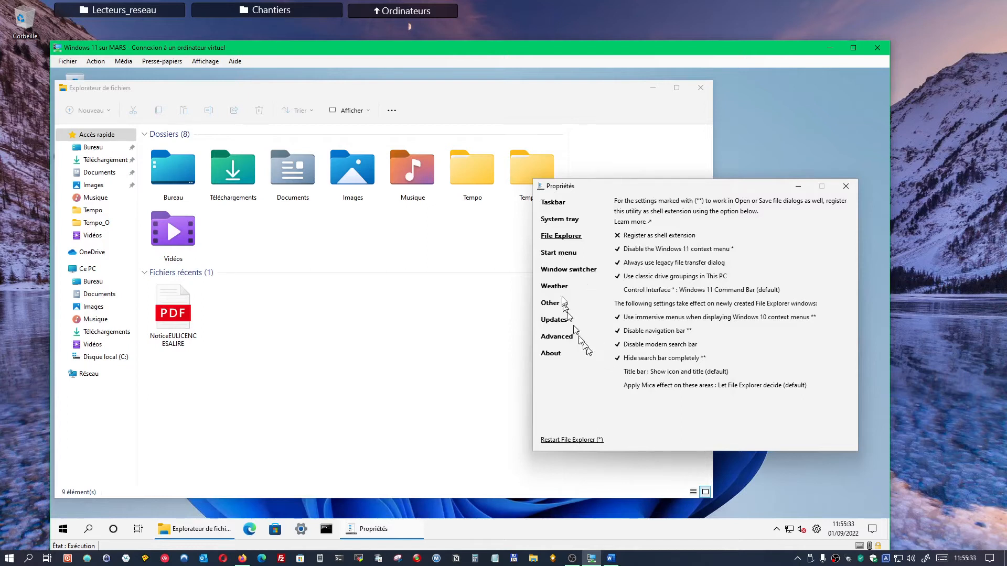
# Display the Window switcher settings and examine the switcher by cycling through the open windows inside the virtual machine.
pyautogui.click(573, 273)
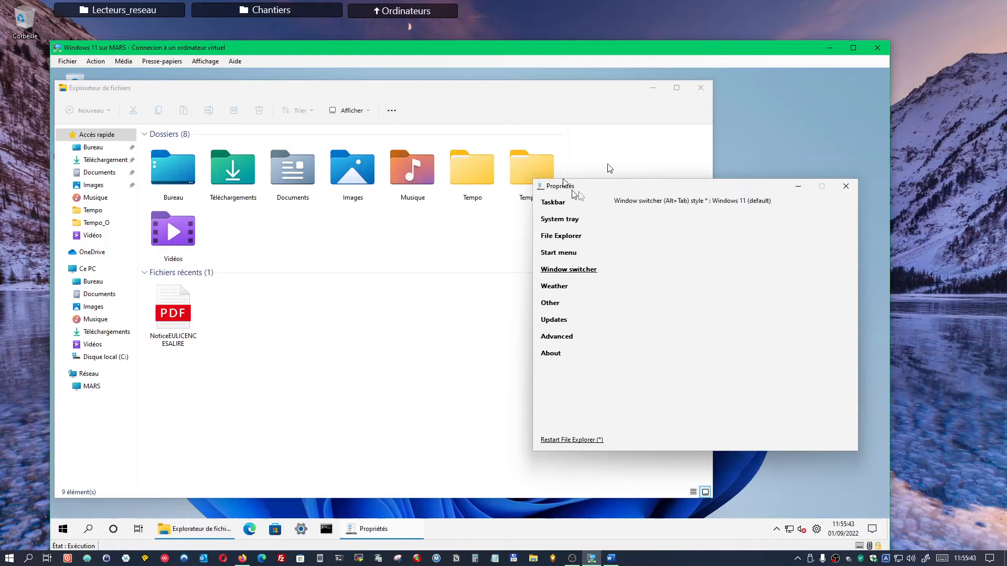
pyautogui.click(829, 47)
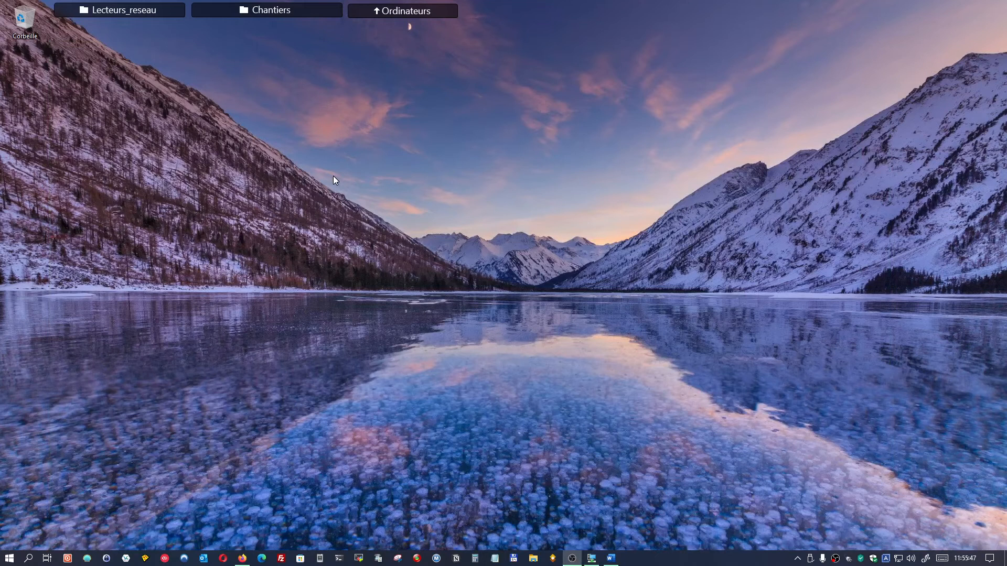
pyautogui.hotkey('alt', 'Tab')
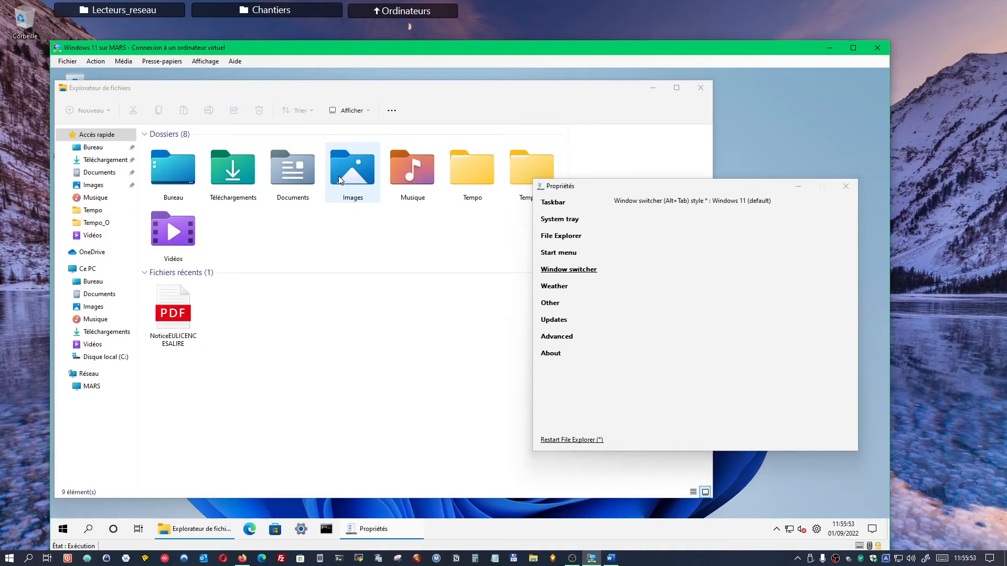
pyautogui.hotkey('alt', 'Tab')
pyautogui.hotkey('alt', 'Tab')
pyautogui.hotkey('alt', 'Tab')
pyautogui.hotkey('alt', 'Tab')
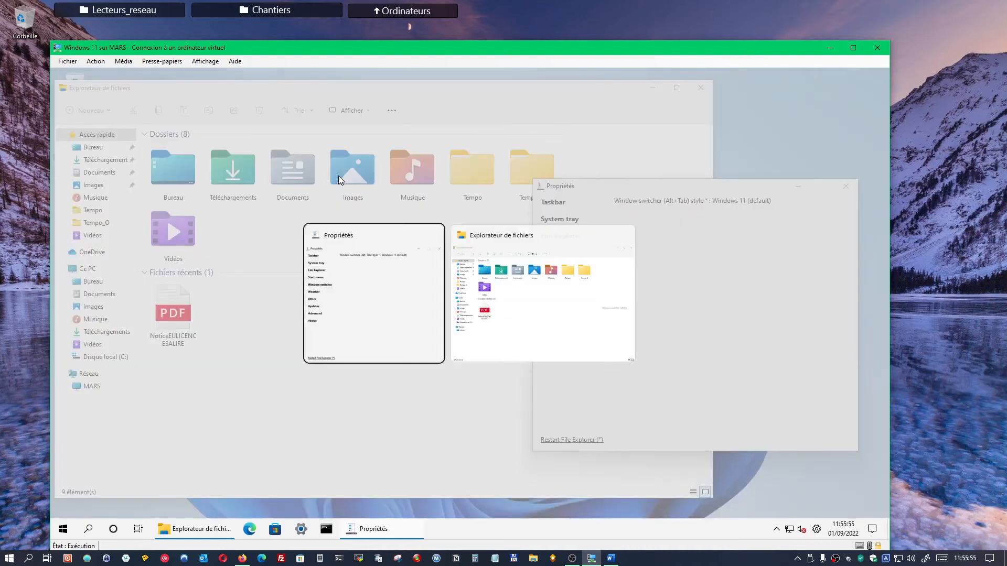
pyautogui.hotkey('alt', 'Tab')
pyautogui.hotkey('alt', 'Tab')
pyautogui.hotkey('alt', 'Tab')
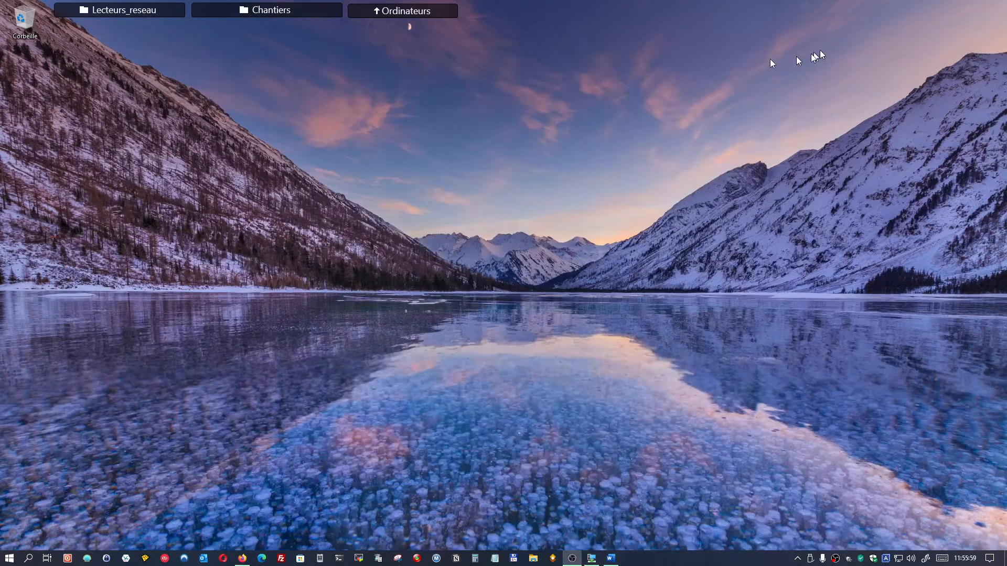
# Minimize the virtual machine and cycle through the host's open windows to compare its window switcher, returning to the virtual machine.
pyautogui.click(830, 48)
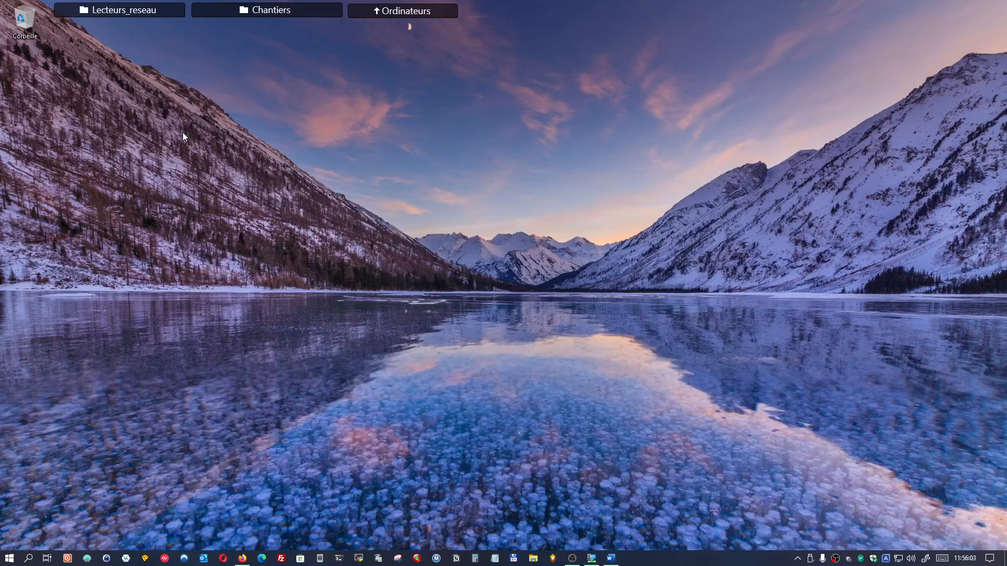
pyautogui.hotkey('alt', 'Tab')
pyautogui.hotkey('alt', 'Tab')
pyautogui.hotkey('alt', 'Tab')
pyautogui.hotkey('alt', 'Tab')
pyautogui.hotkey('alt', 'Tab')
pyautogui.hotkey('alt', 'Tab')
pyautogui.hotkey('alt', 'Tab')
pyautogui.hotkey('alt', 'Tab')
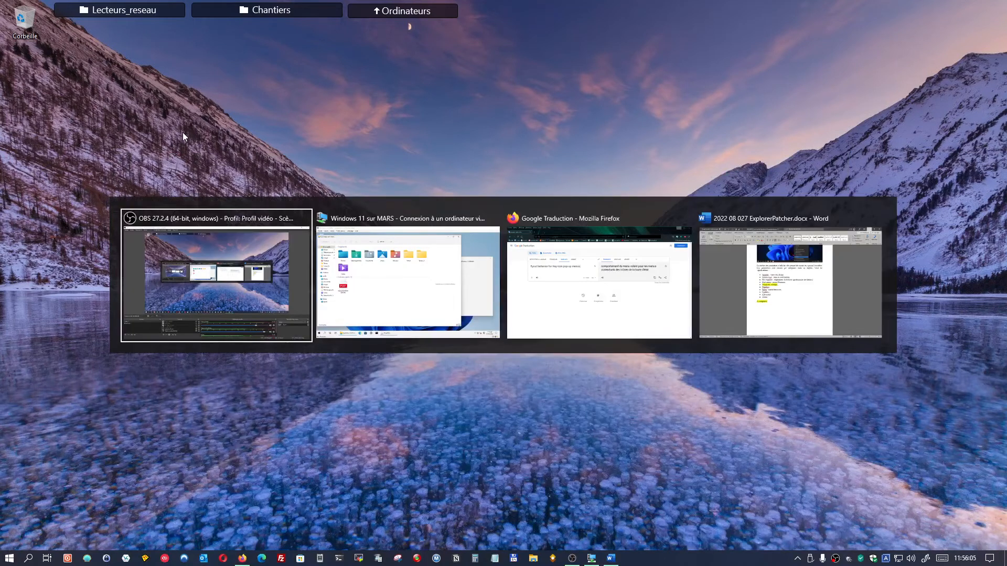
pyautogui.hotkey('alt', 'Tab')
pyautogui.hotkey('alt', 'Tab')
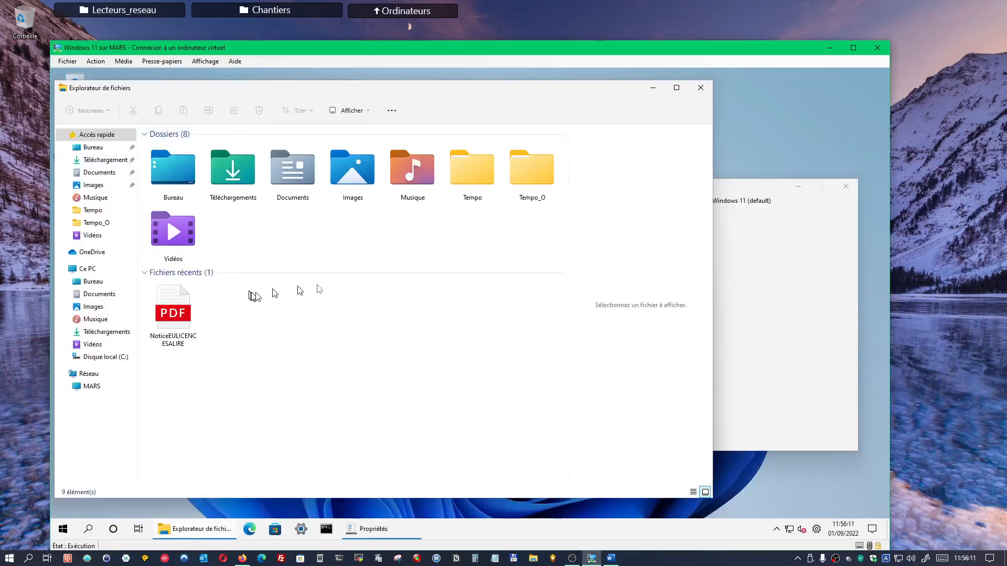
# Close the File Explorer window and display the Weather settings.
pyautogui.click(700, 88)
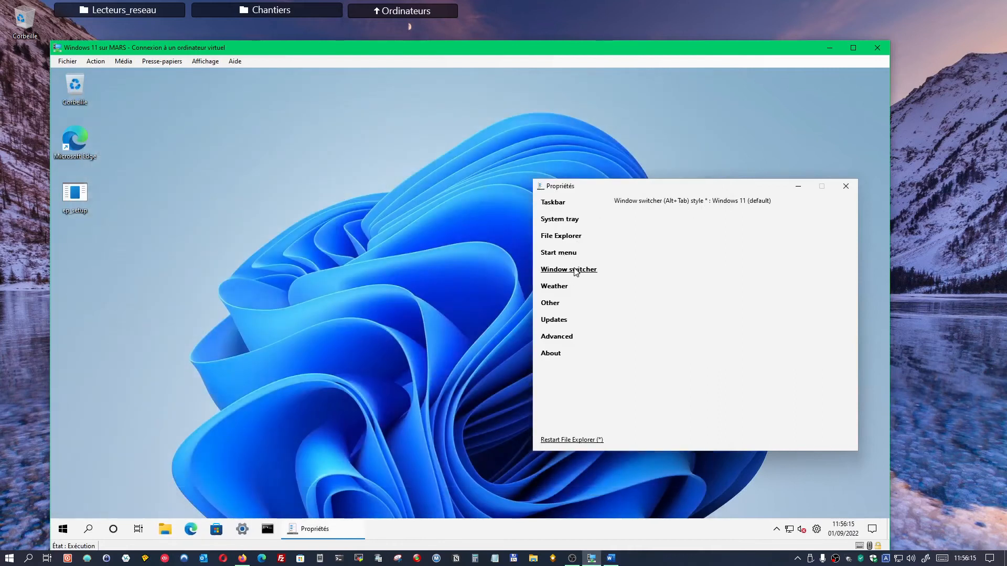
pyautogui.click(561, 288)
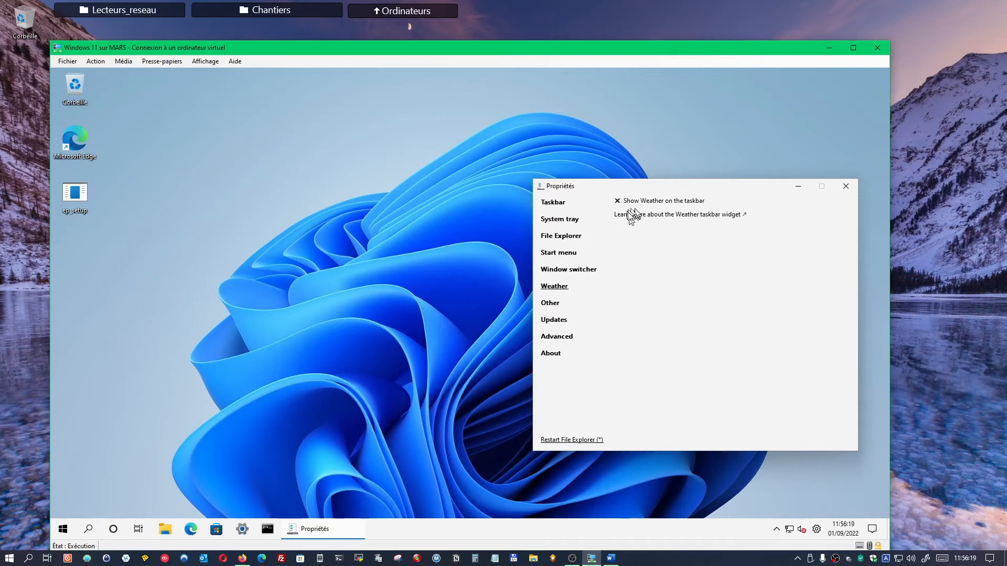
# In the Other settings, enable remembering the last section, separators between taskbar toolbars, adding the settings shortcut to Win+X and removing its shortcut key.
pyautogui.click(556, 306)
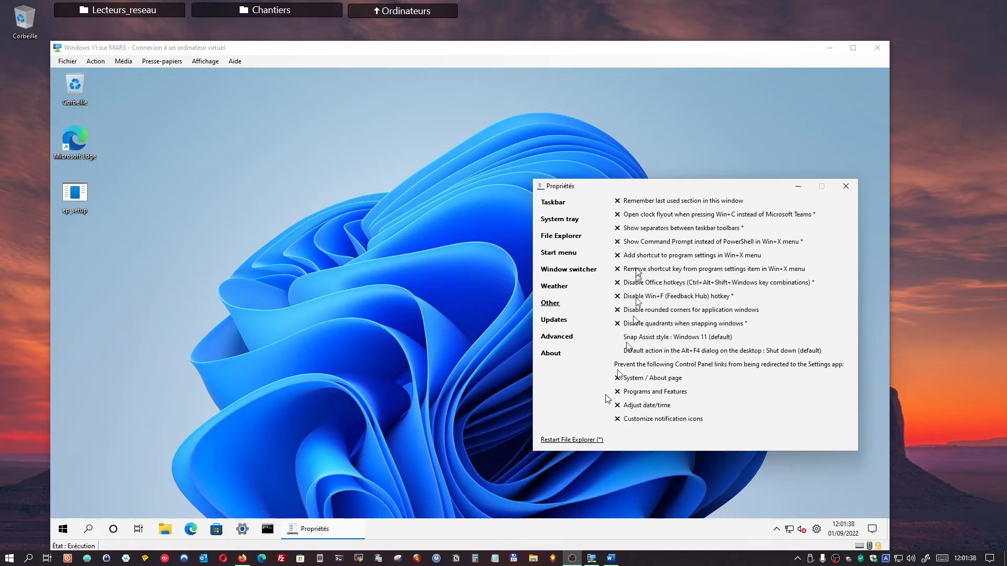
pyautogui.click(636, 202)
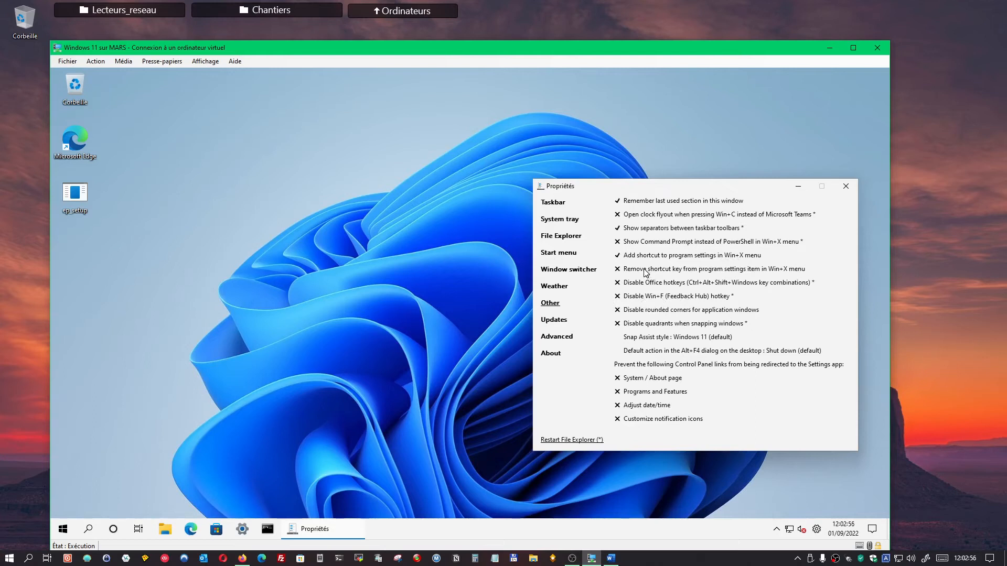
pyautogui.click(661, 271)
# Move the Propriétés window up and turn on disabling Office hotkeys, Win+F and quadrants, plus System / About, Programs and Features and Adjust date/time.
pyautogui.moveTo(657, 187); pyautogui.dragTo(607, 91)
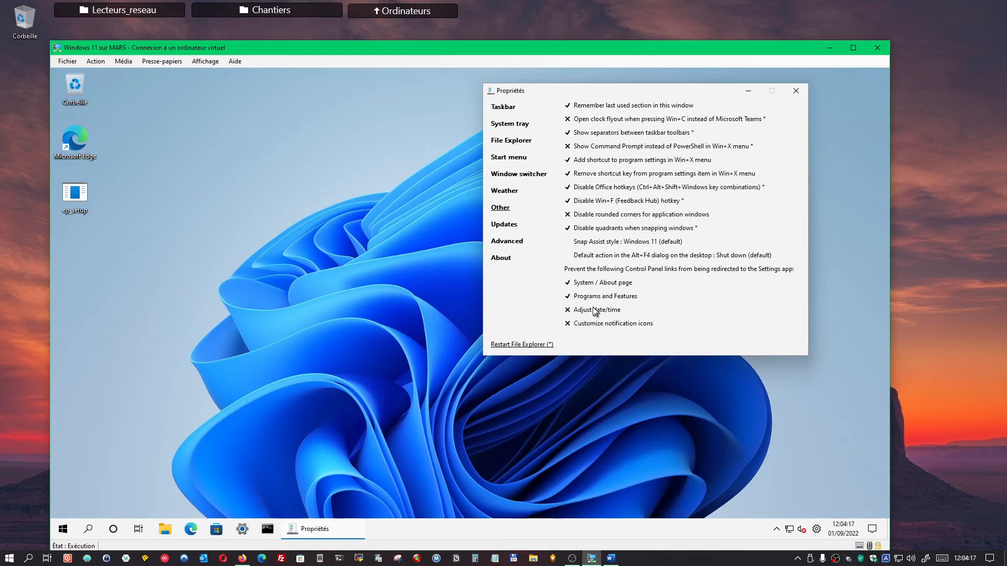
pyautogui.click(596, 310)
# Check for ExplorerPatcher updates and review the Advanced and About sections.
pyautogui.click(510, 228)
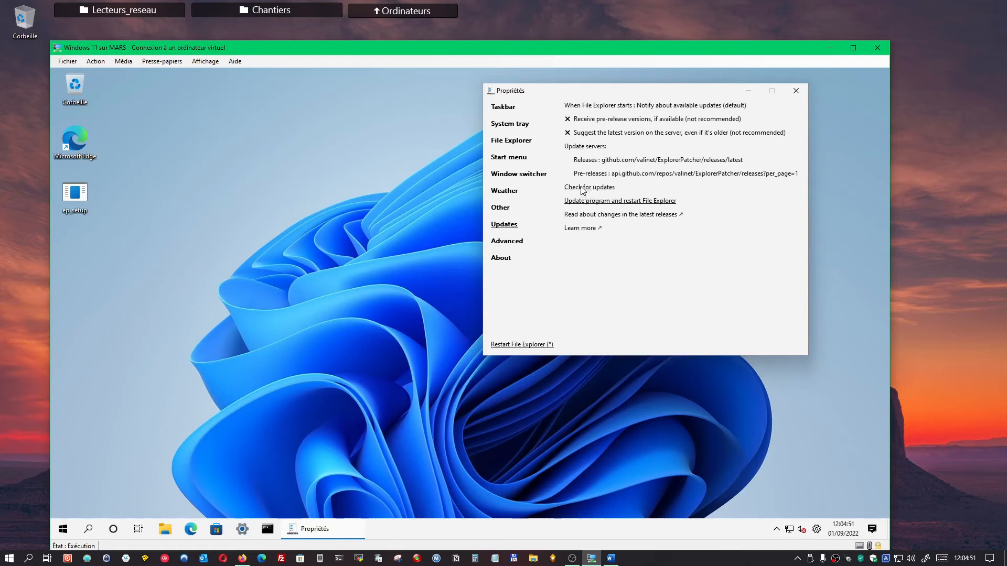
pyautogui.click(582, 189)
pyautogui.click(507, 243)
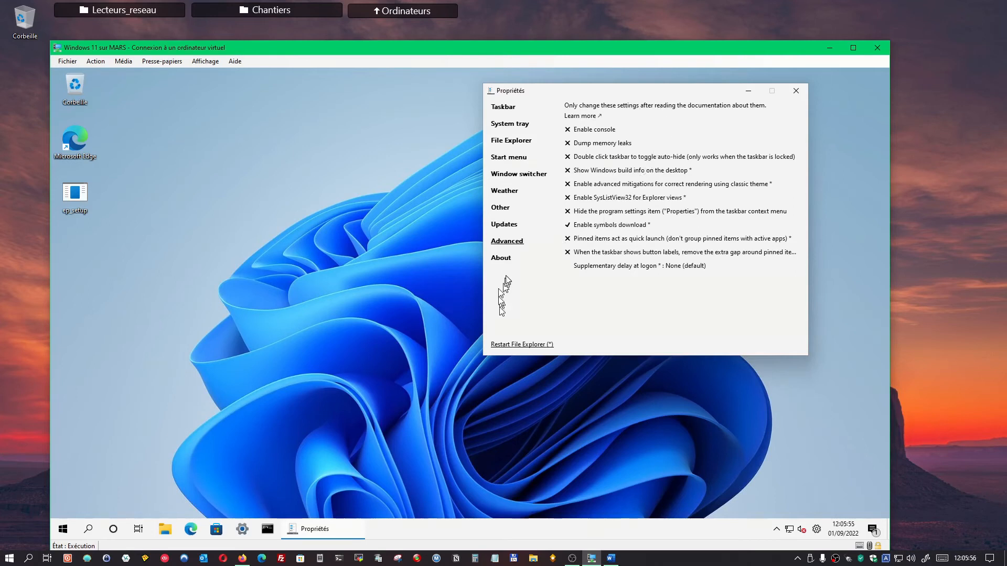
pyautogui.click(505, 259)
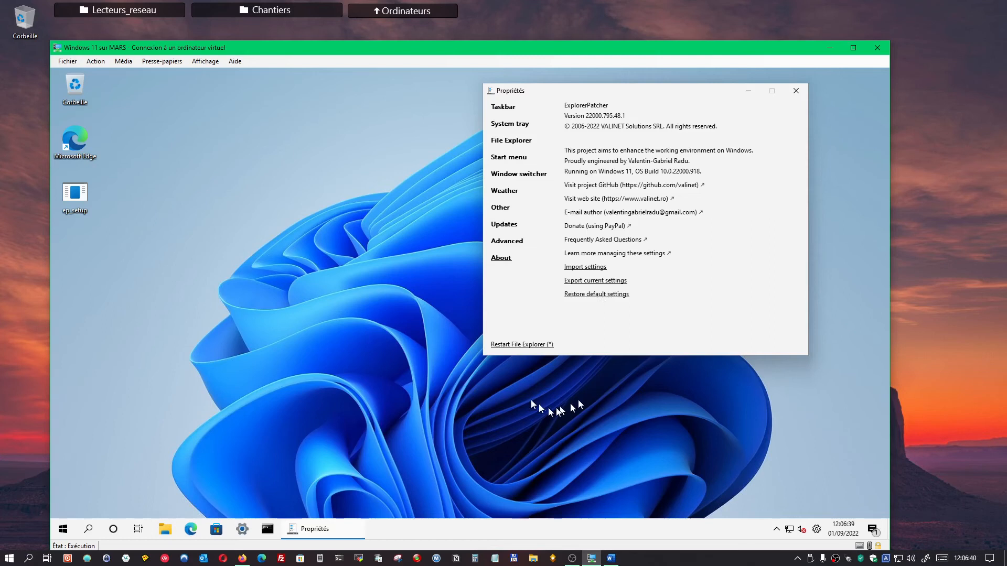
# Restart File Explorer to apply the changed settings and browse the app list in the Start menu.
pyautogui.click(512, 345)
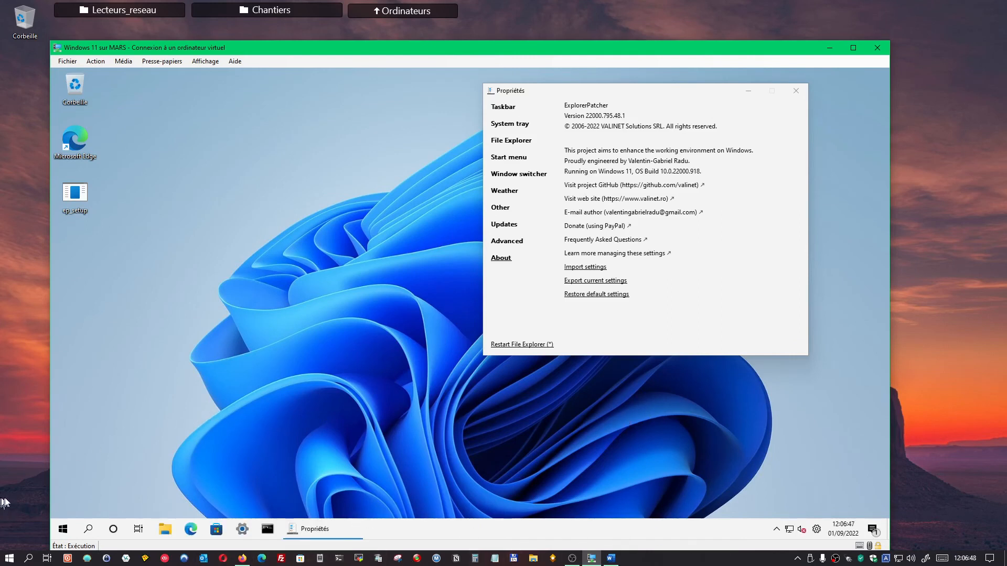
pyautogui.click(62, 529)
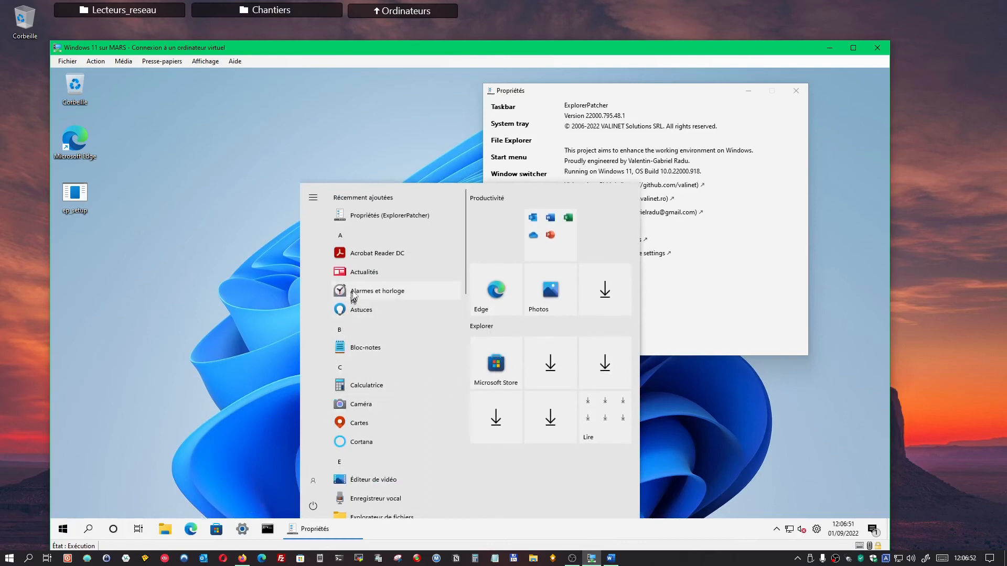
pyautogui.scroll(-5, 335, 304)
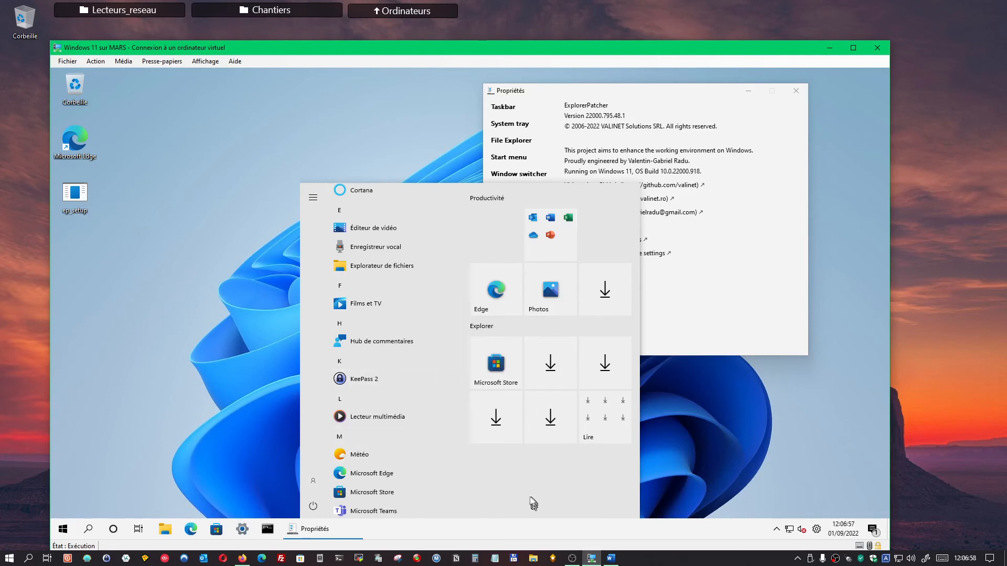
pyautogui.click(155, 388)
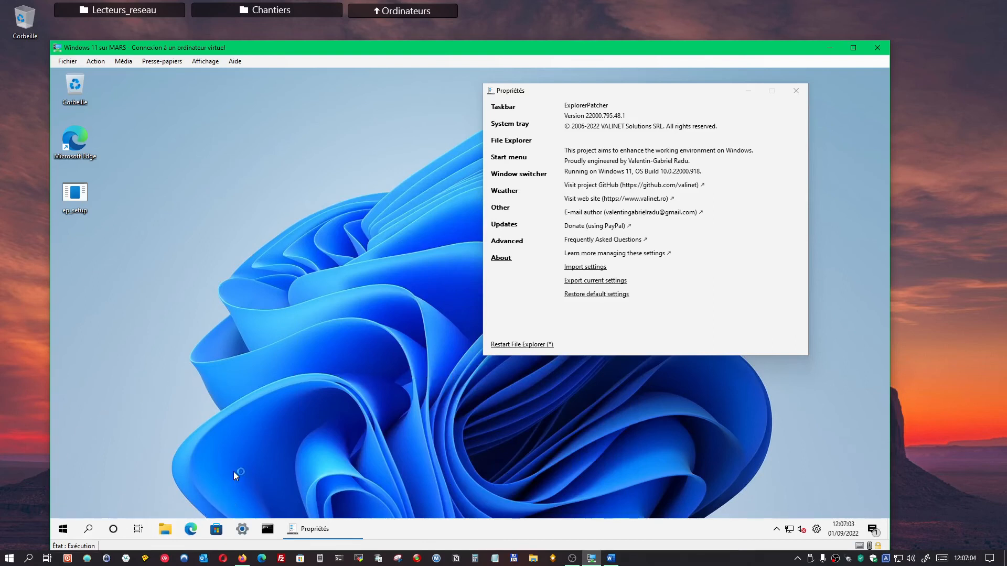
pyautogui.press('super+e')
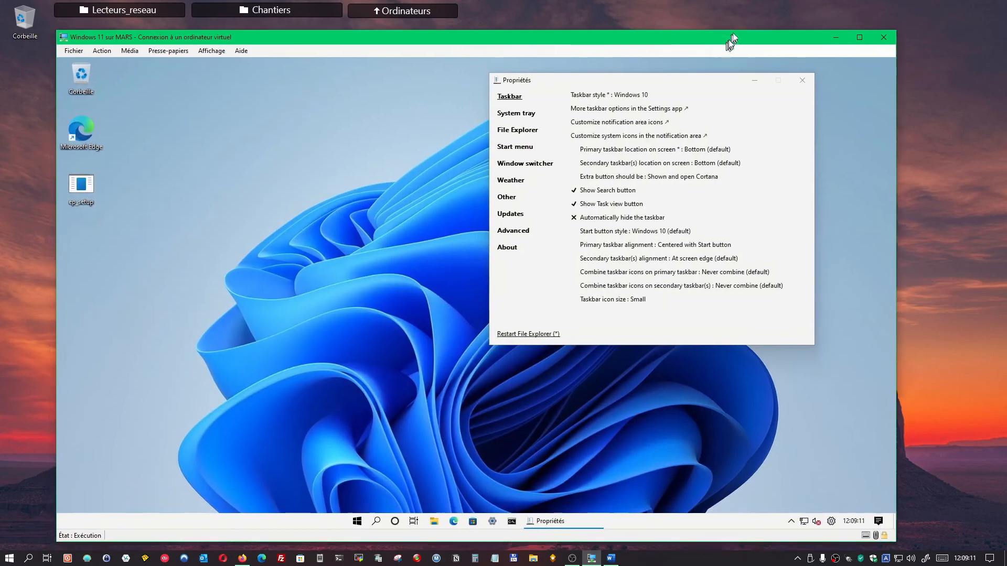
# Reposition the virtual machine window, close Propriétés and view the Start menu from the centered taskbar.
pyautogui.moveTo(732, 32); pyautogui.dragTo(755, 39)
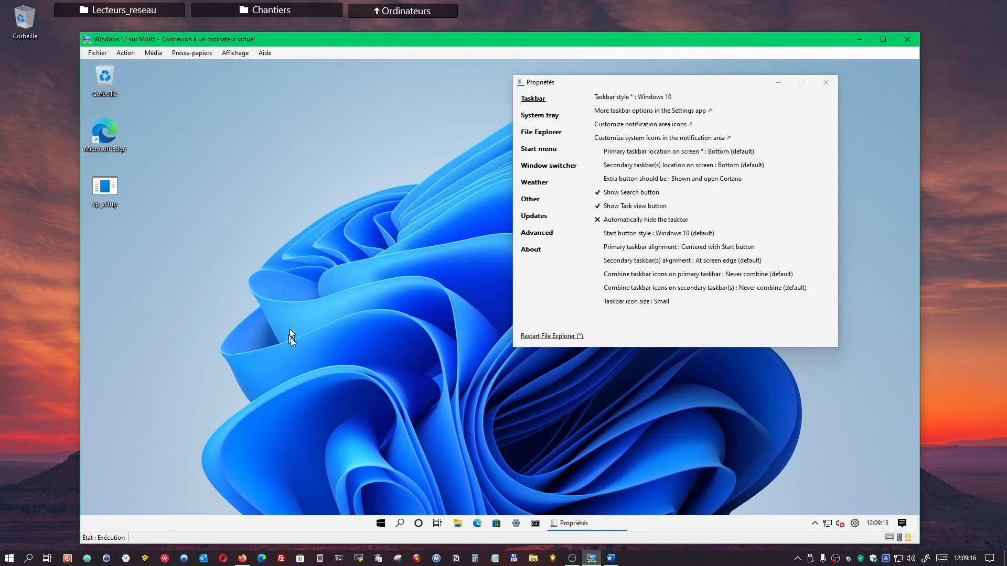
pyautogui.click(826, 83)
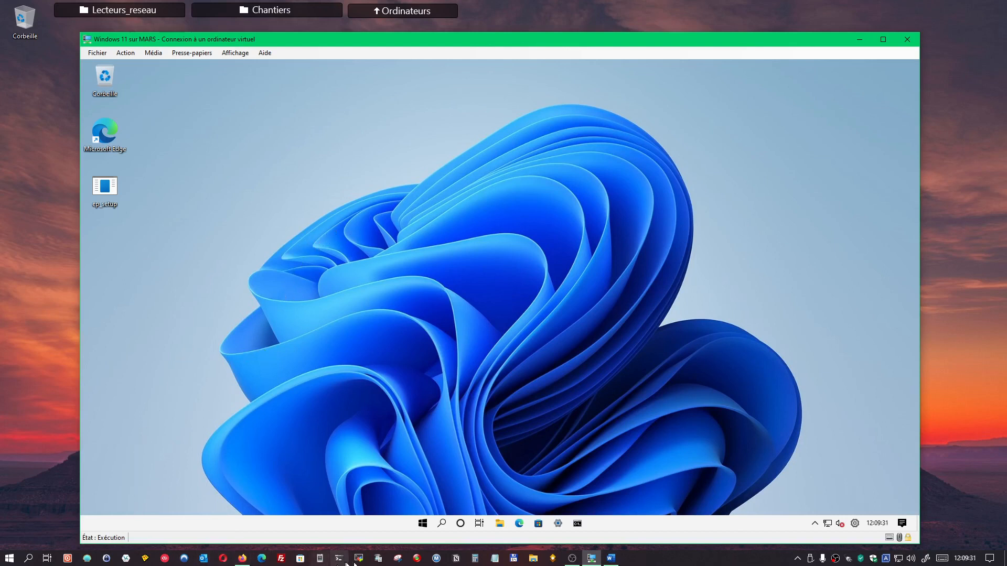
pyautogui.click(421, 521)
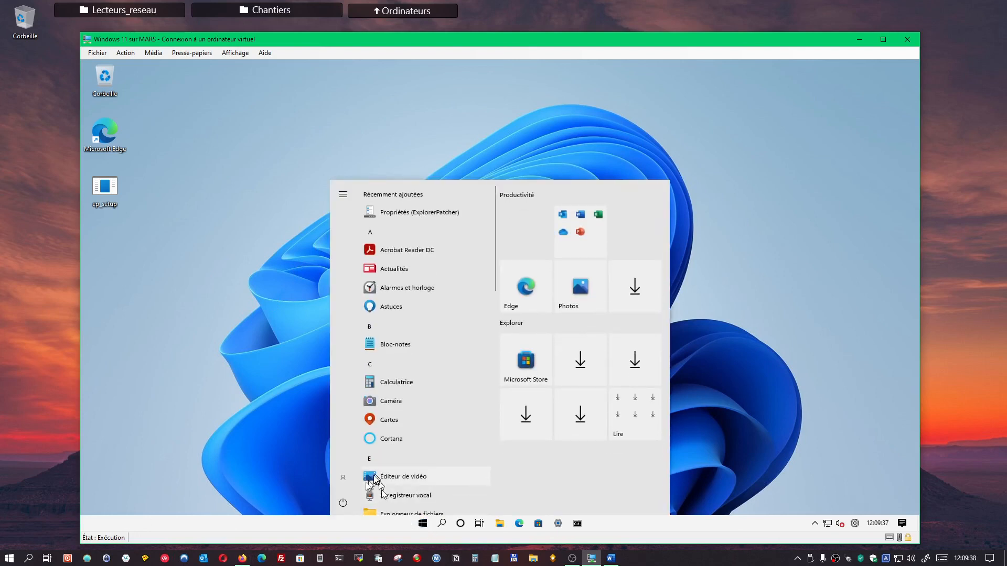
pyautogui.click(206, 452)
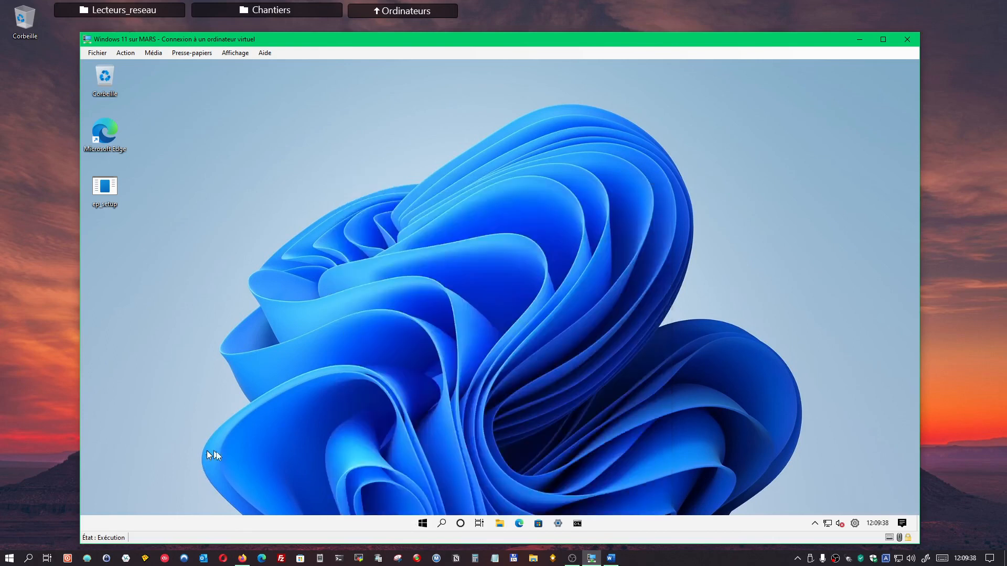
# Open Applications et fonctionnalités in the virtual machine's Windows settings and locate ExplorerPatcher in the installed applications list.
pyautogui.rightClick(422, 523)
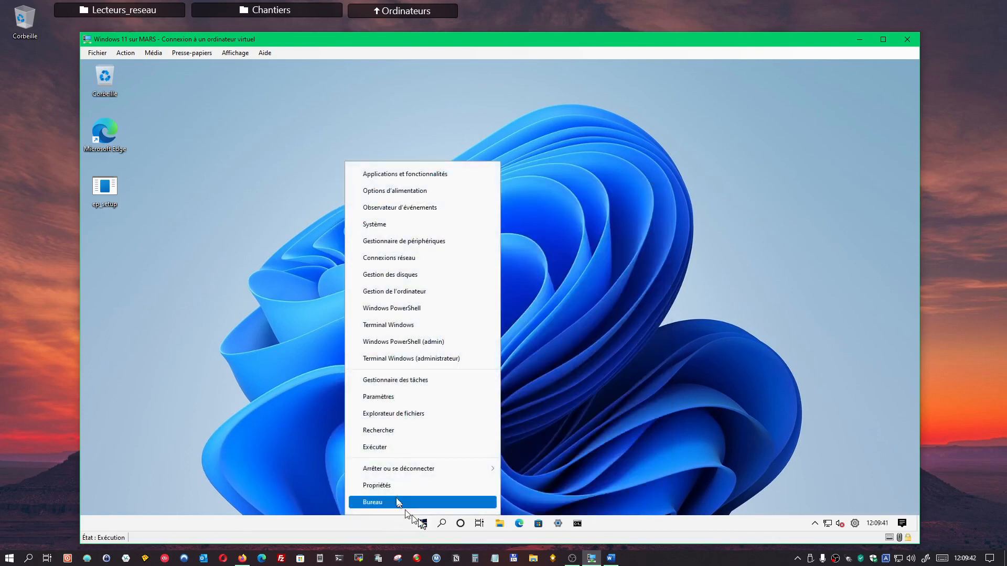
pyautogui.click(380, 396)
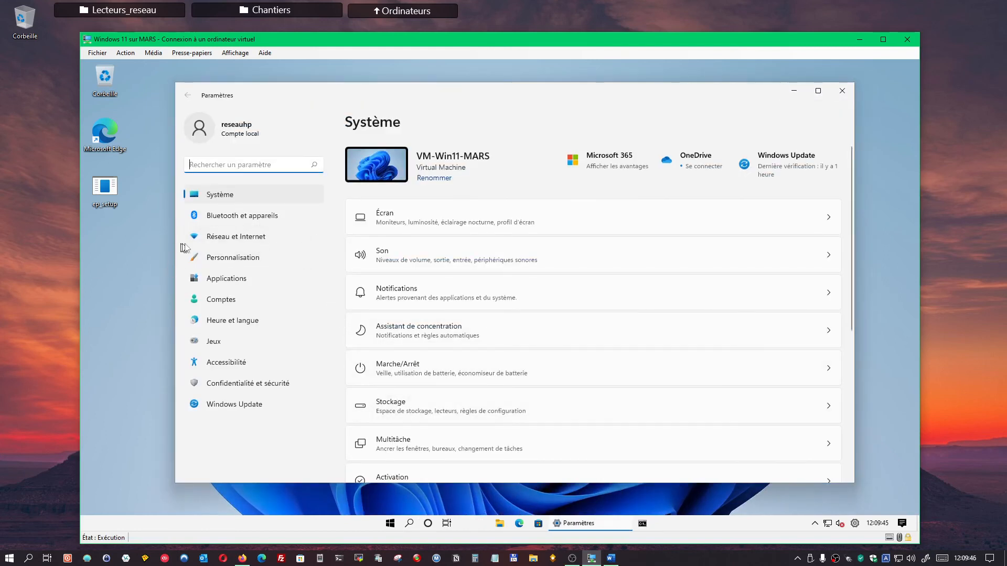
pyautogui.click(227, 279)
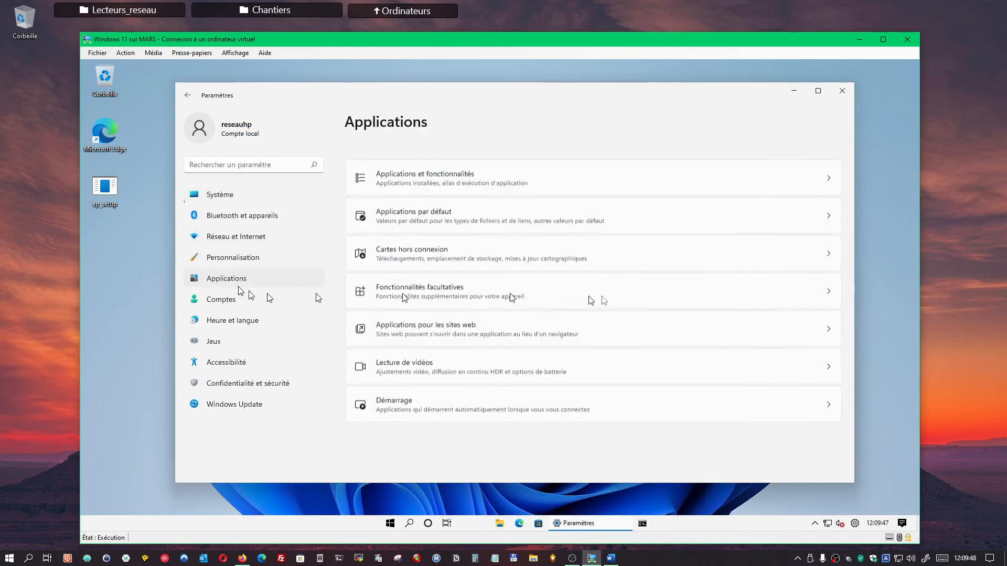
pyautogui.click(432, 164)
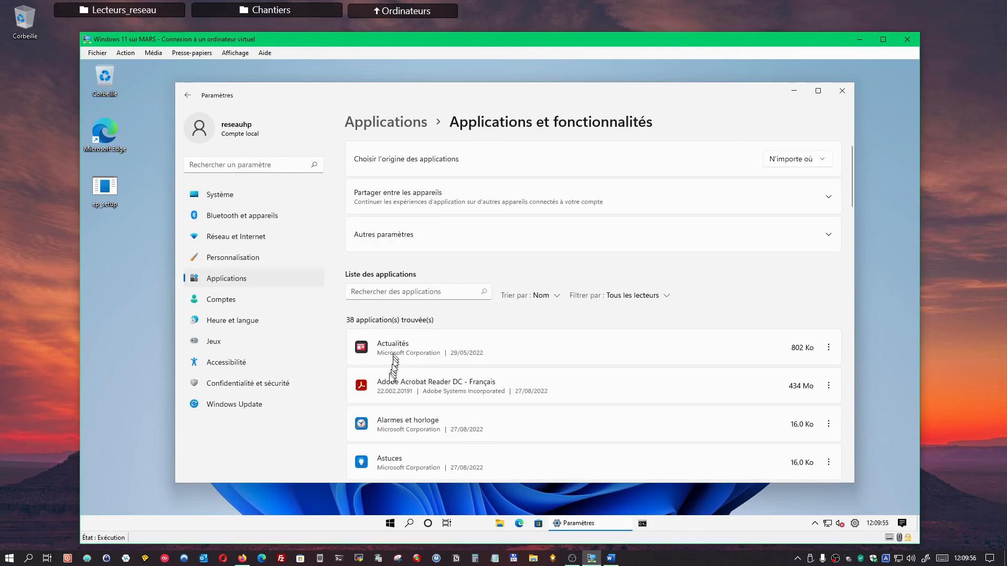
pyautogui.scroll(-6, 394, 367)
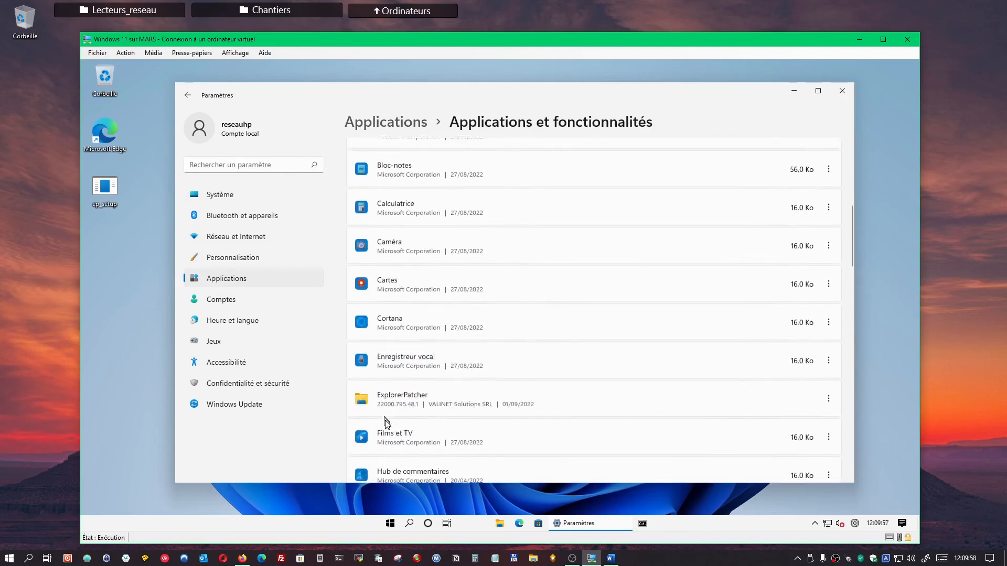
pyautogui.scroll(-2, 388, 424)
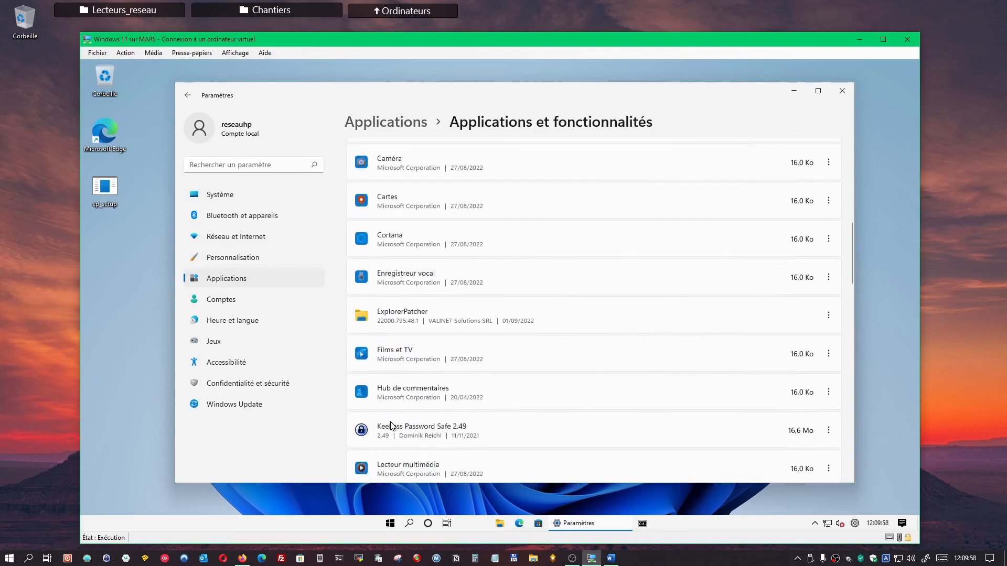
# Uninstall ExplorerPatcher, allowing ep_setup.exe to make changes and confirming the removal, and close the Paramètres and Explorateur de fichiers windows.
pyautogui.click(829, 318)
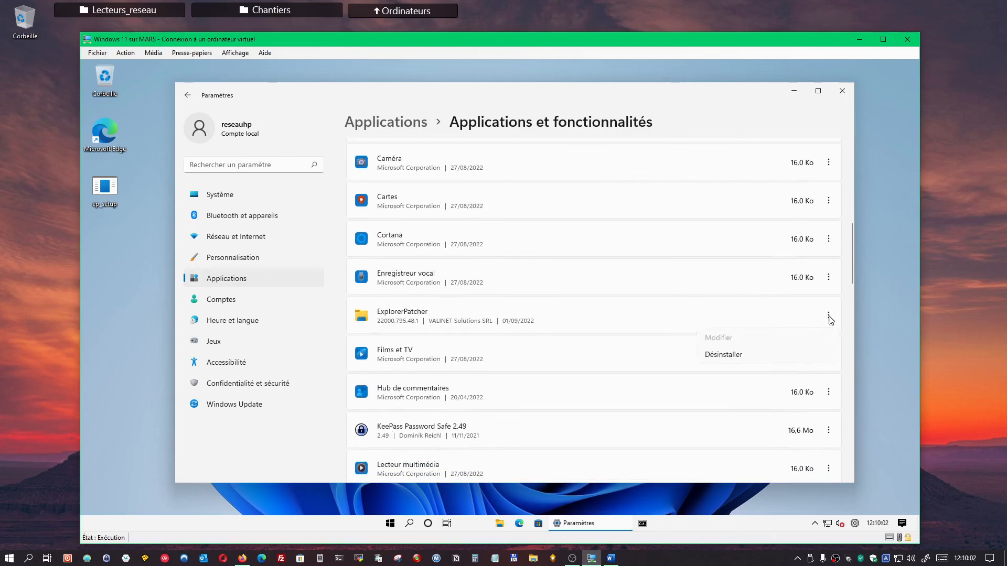
pyautogui.click(723, 356)
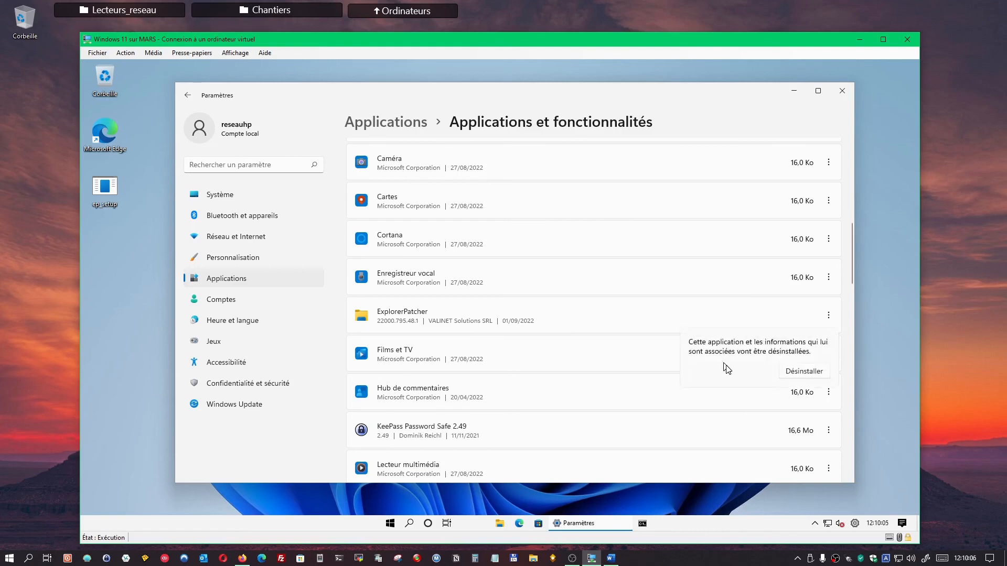
pyautogui.click(804, 372)
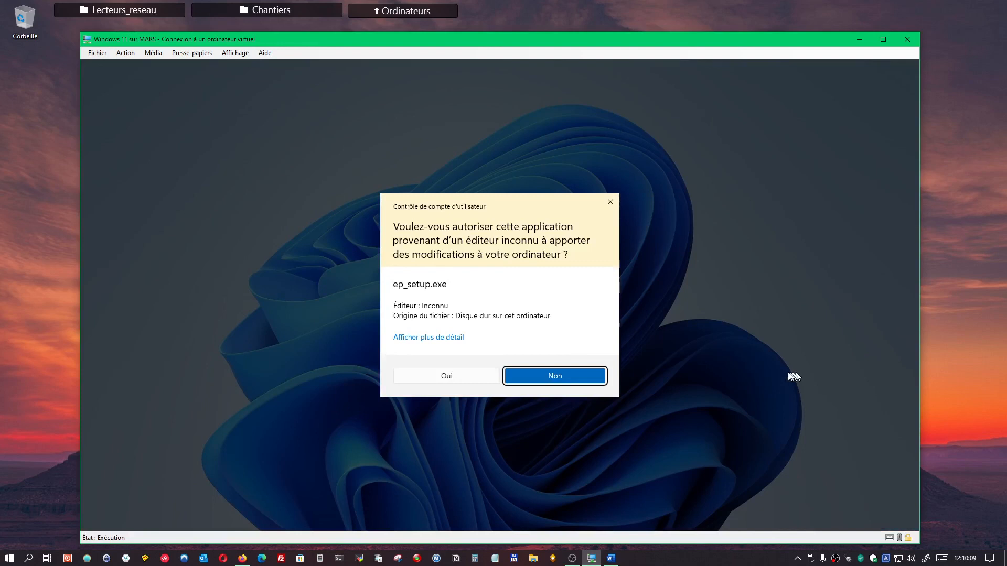
pyautogui.click(439, 376)
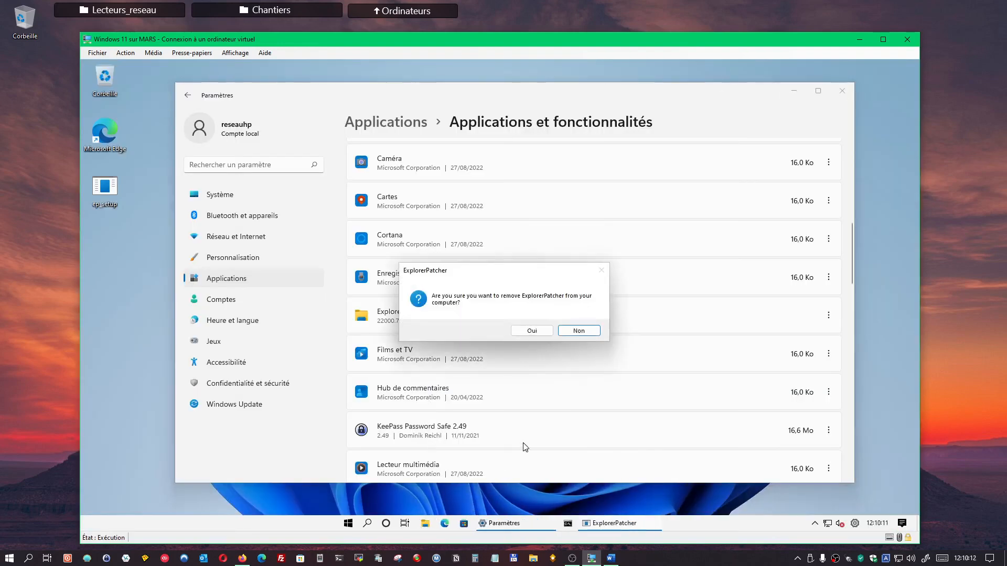
pyautogui.click(524, 333)
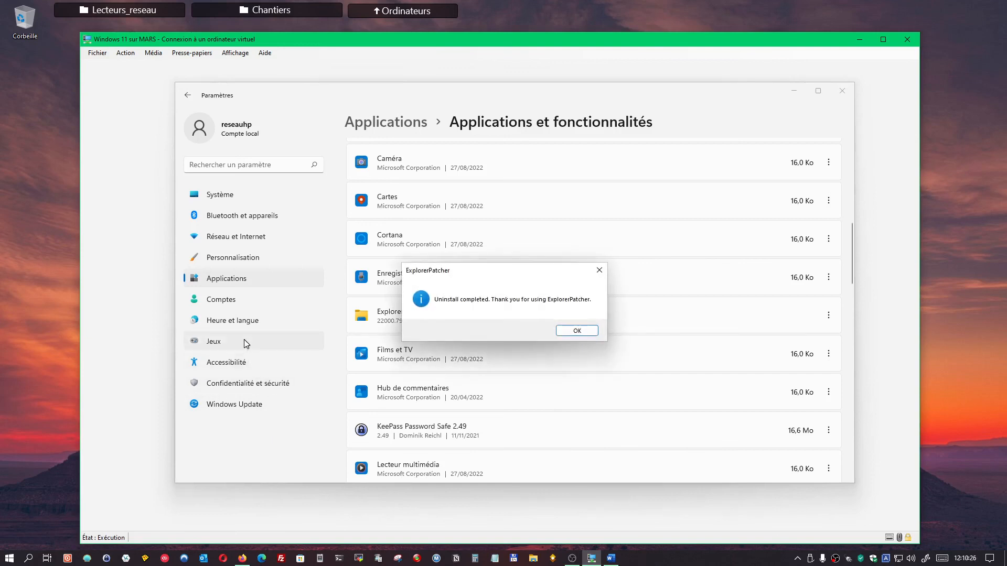
pyautogui.click(577, 331)
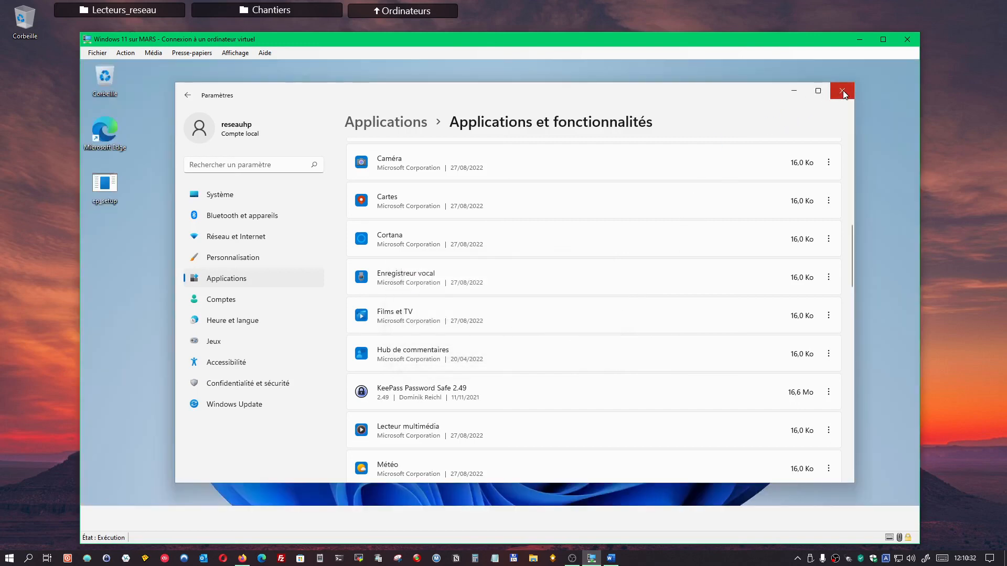
pyautogui.click(841, 90)
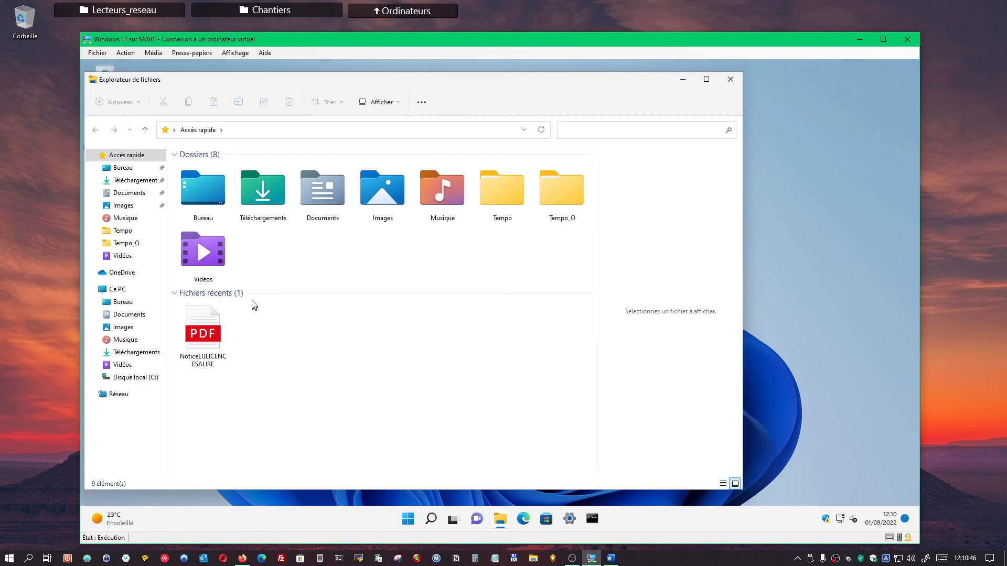
pyautogui.click(731, 79)
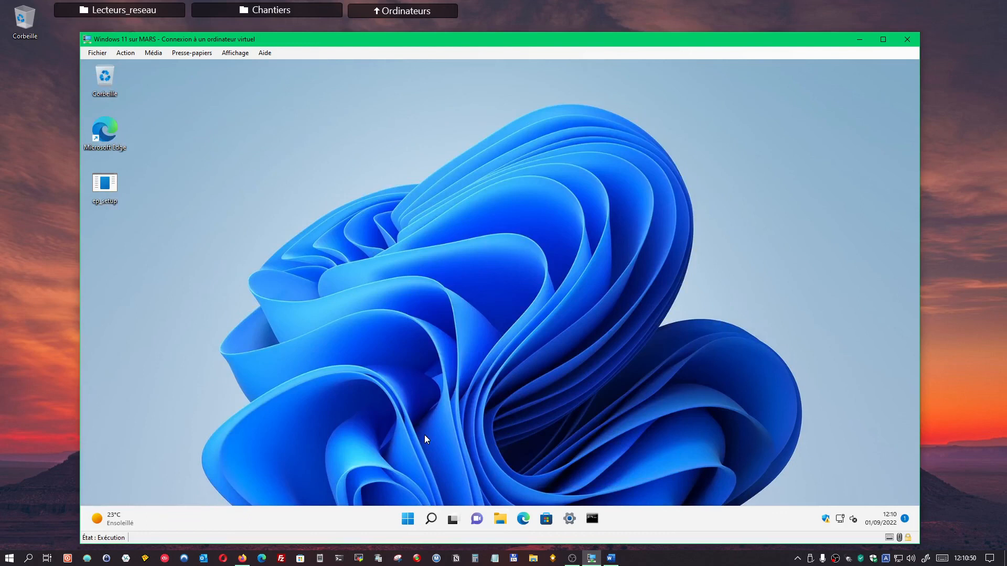